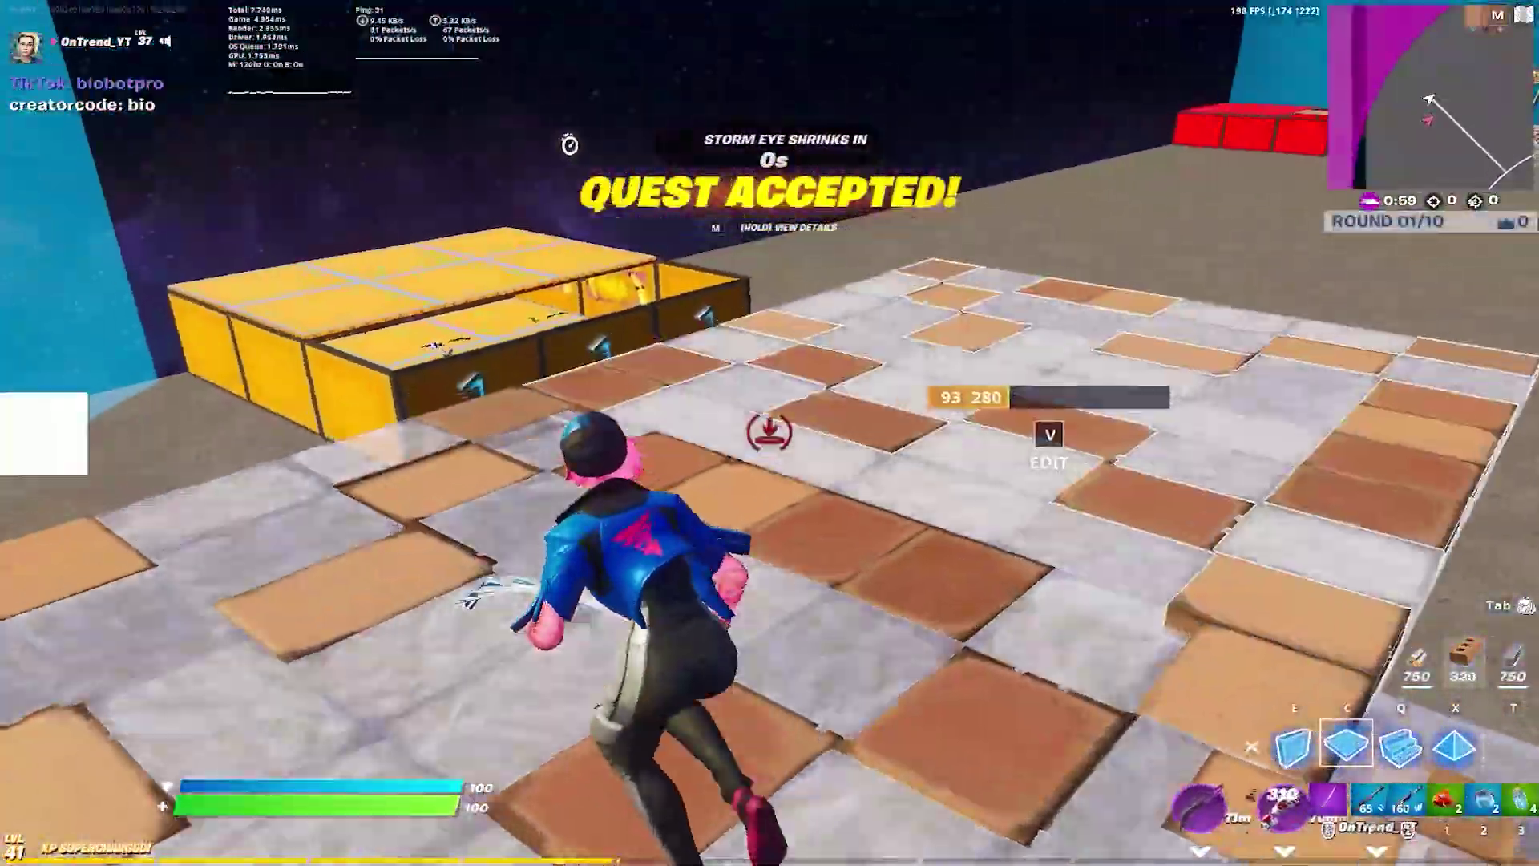
{"action": "key", "text": "3"}
{"action": "key", "text": "q"}
{"action": "left_click", "coordinate": [770, 433]}
{"action": "key", "text": "w"}
{"action": "key", "text": "3"}
{"action": "left_click", "coordinate": [770, 433]}
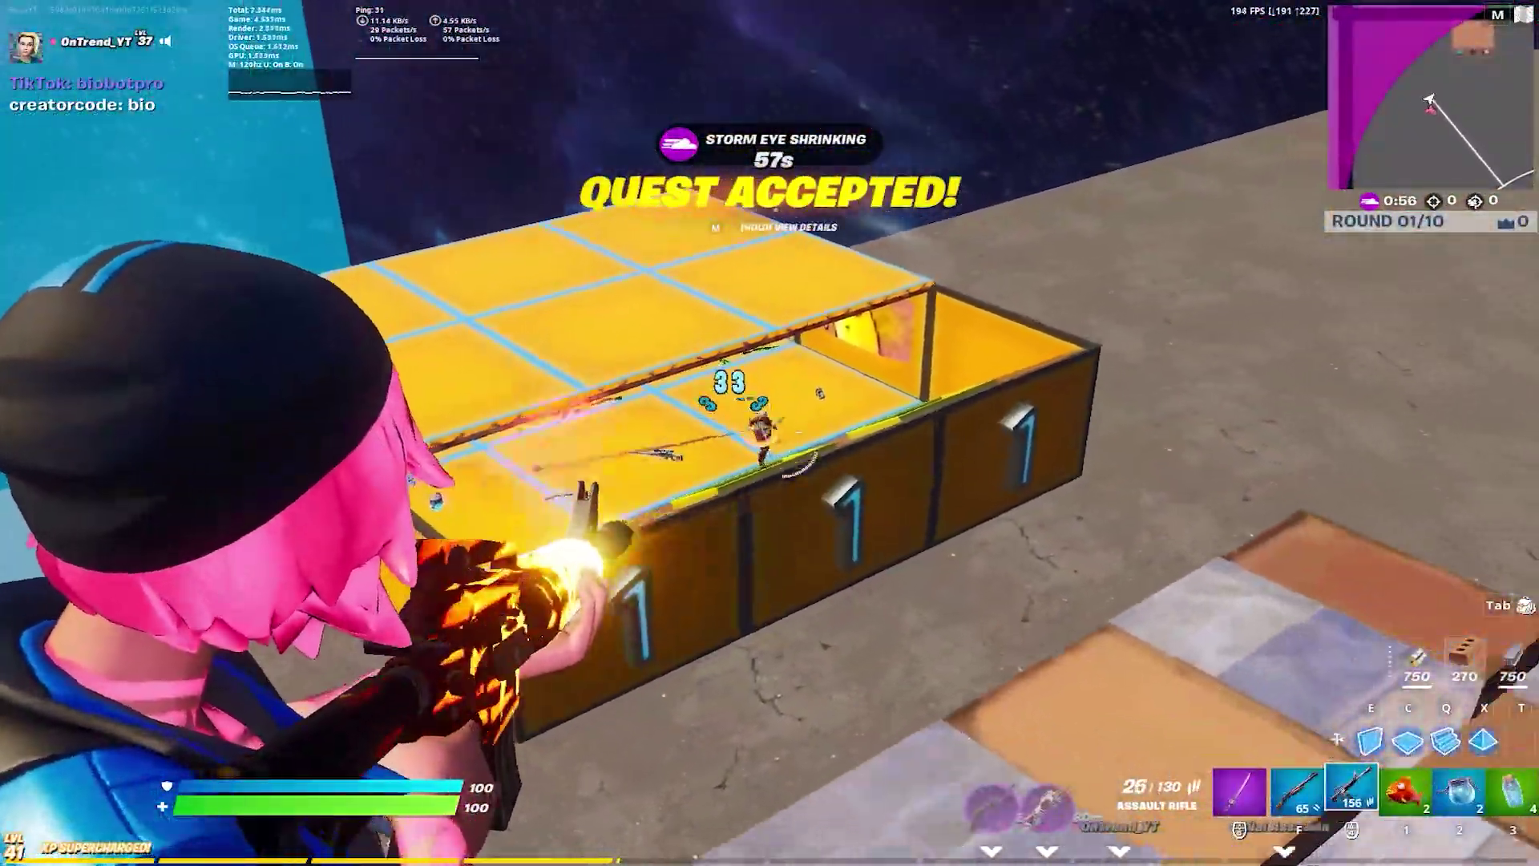
{"action": "key", "text": "q"}
{"action": "left_click", "coordinate": [769, 433]}
{"action": "key", "text": "w"}
{"action": "key", "text": "w"}
{"action": "left_click", "coordinate": [770, 433]}
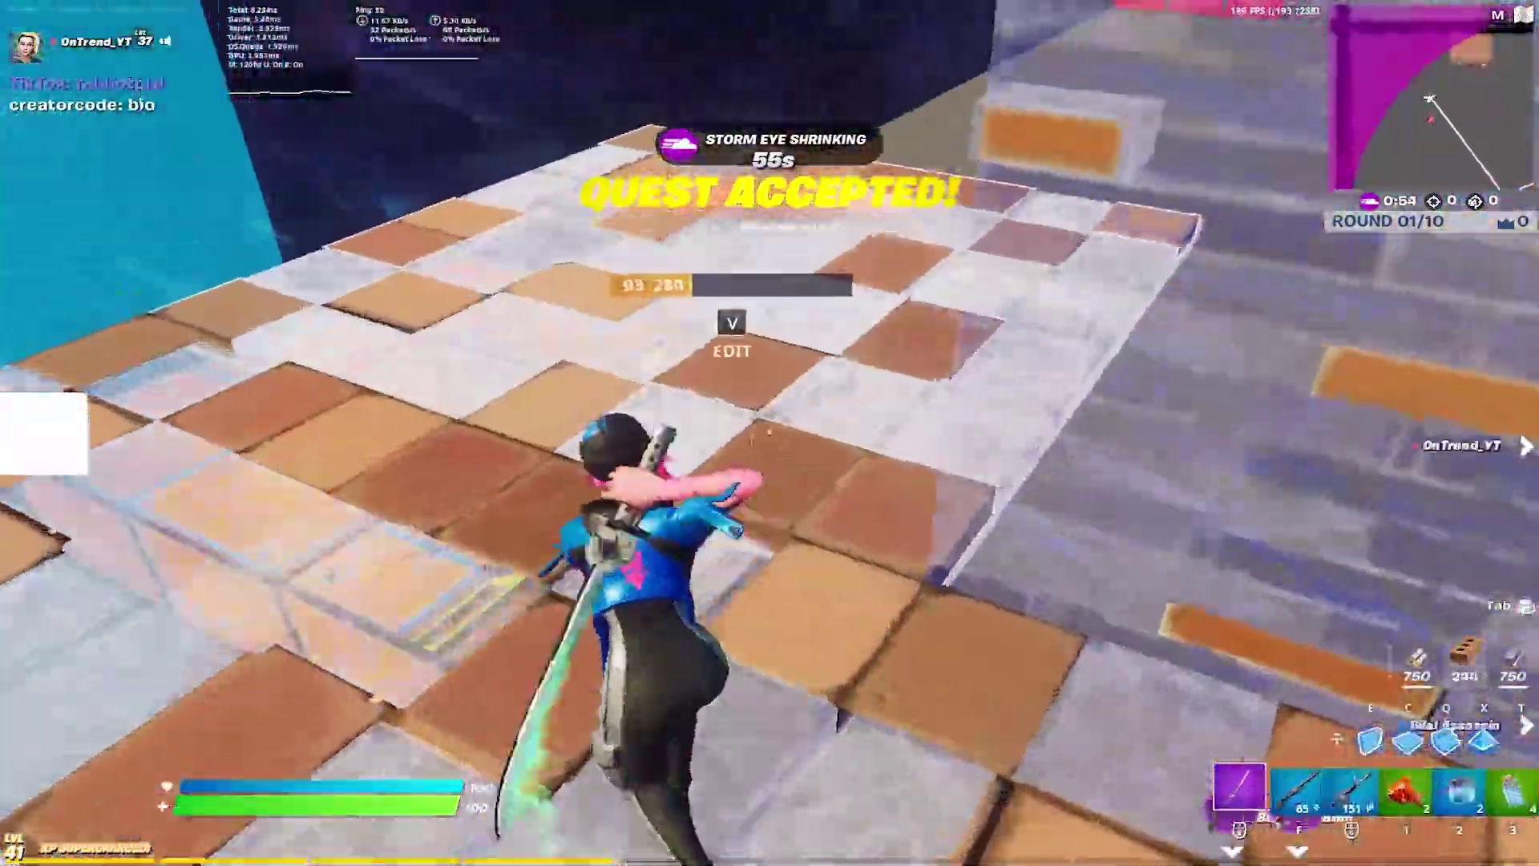
{"action": "left_click", "coordinate": [770, 433]}
{"action": "left_click", "coordinate": [770, 433]}
{"action": "key", "text": "f"}
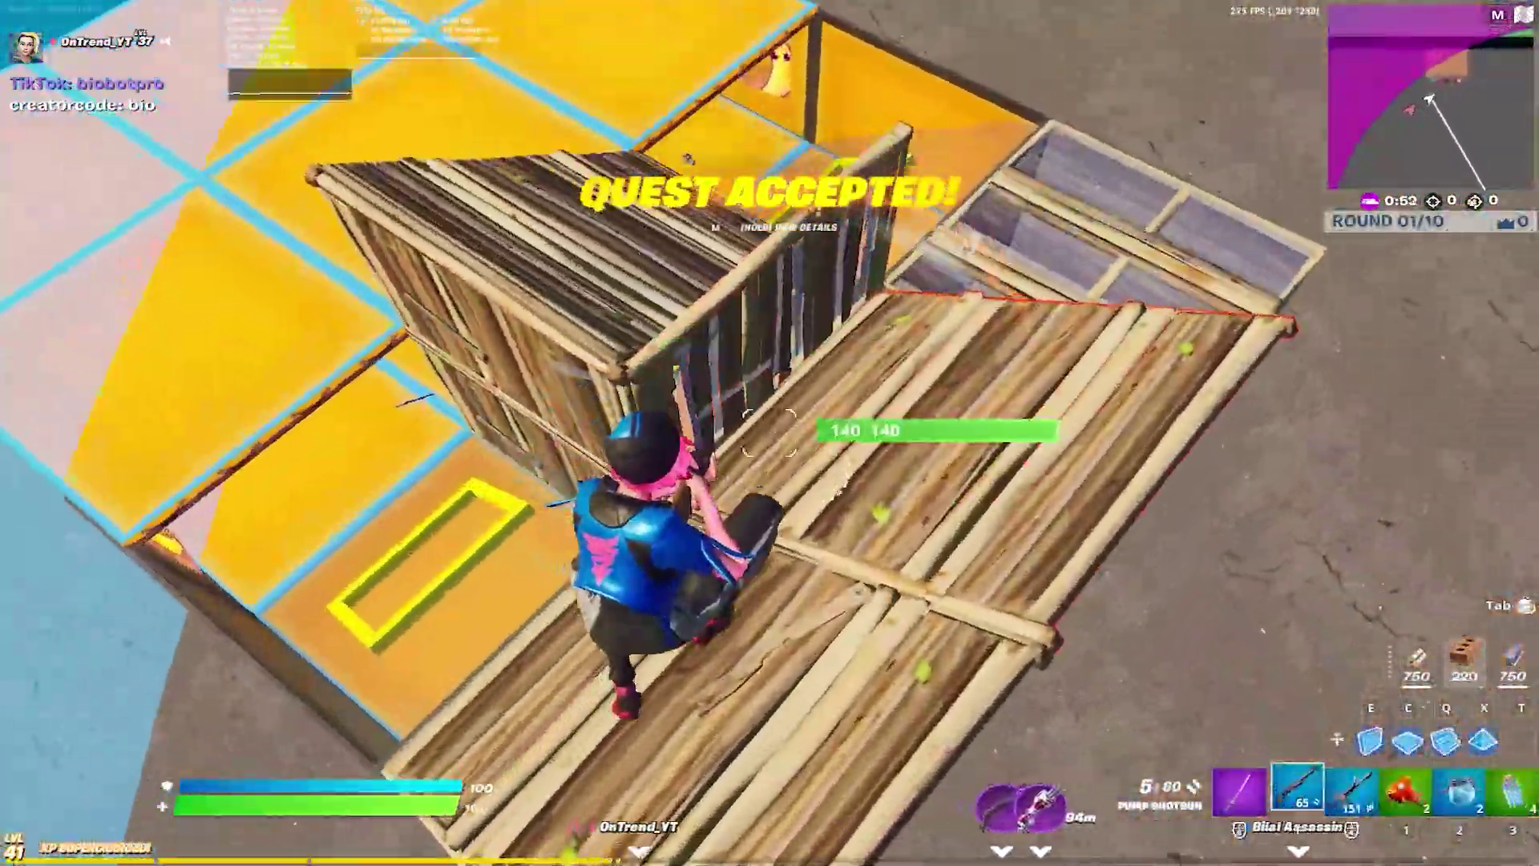
{"action": "key", "text": "q"}
{"action": "left_click", "coordinate": [770, 432]}
{"action": "key", "text": "f"}
{"action": "left_click", "coordinate": [770, 433]}
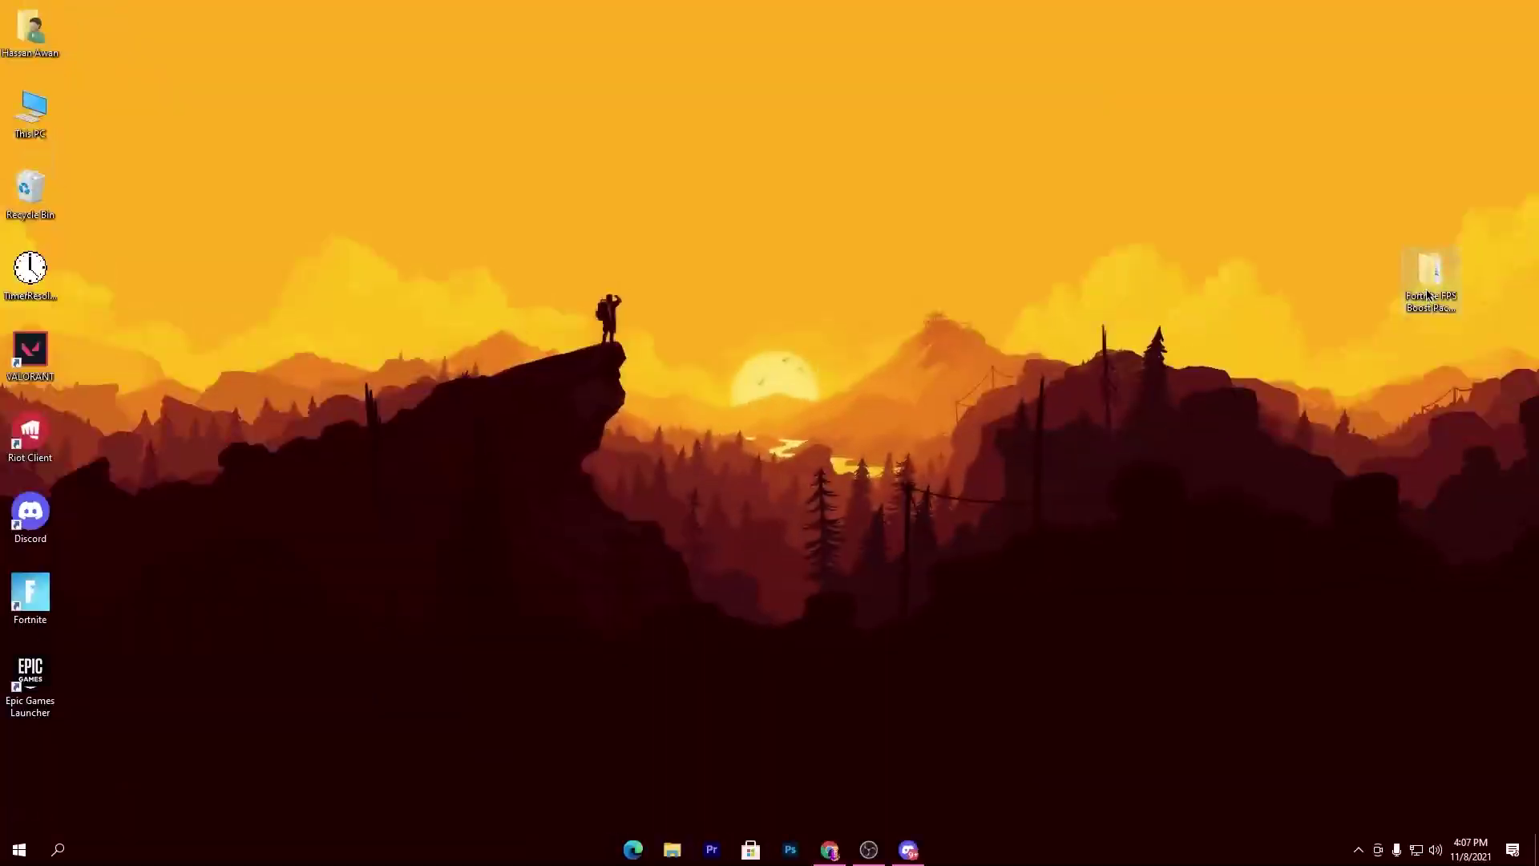
Step: Move the Fortnite FPS Boost Pack folder to the desktop's upper middle and open its 1-Create Restore Point folder
{"action": "left_click_drag", "start_coordinate": [1427, 272], "coordinate": [930, 148]}
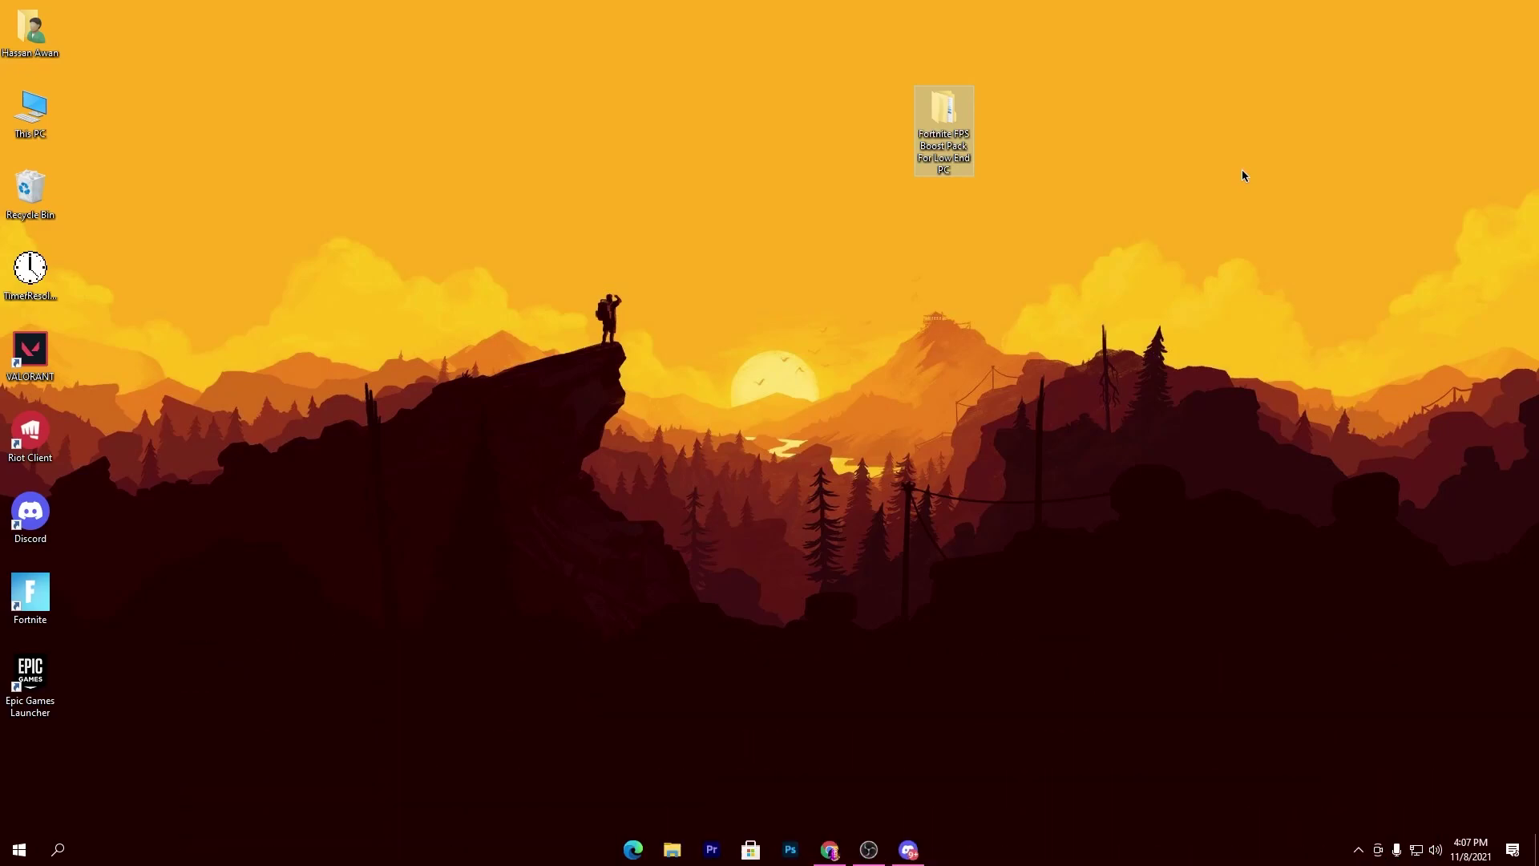
{"action": "double_click", "coordinate": [944, 112]}
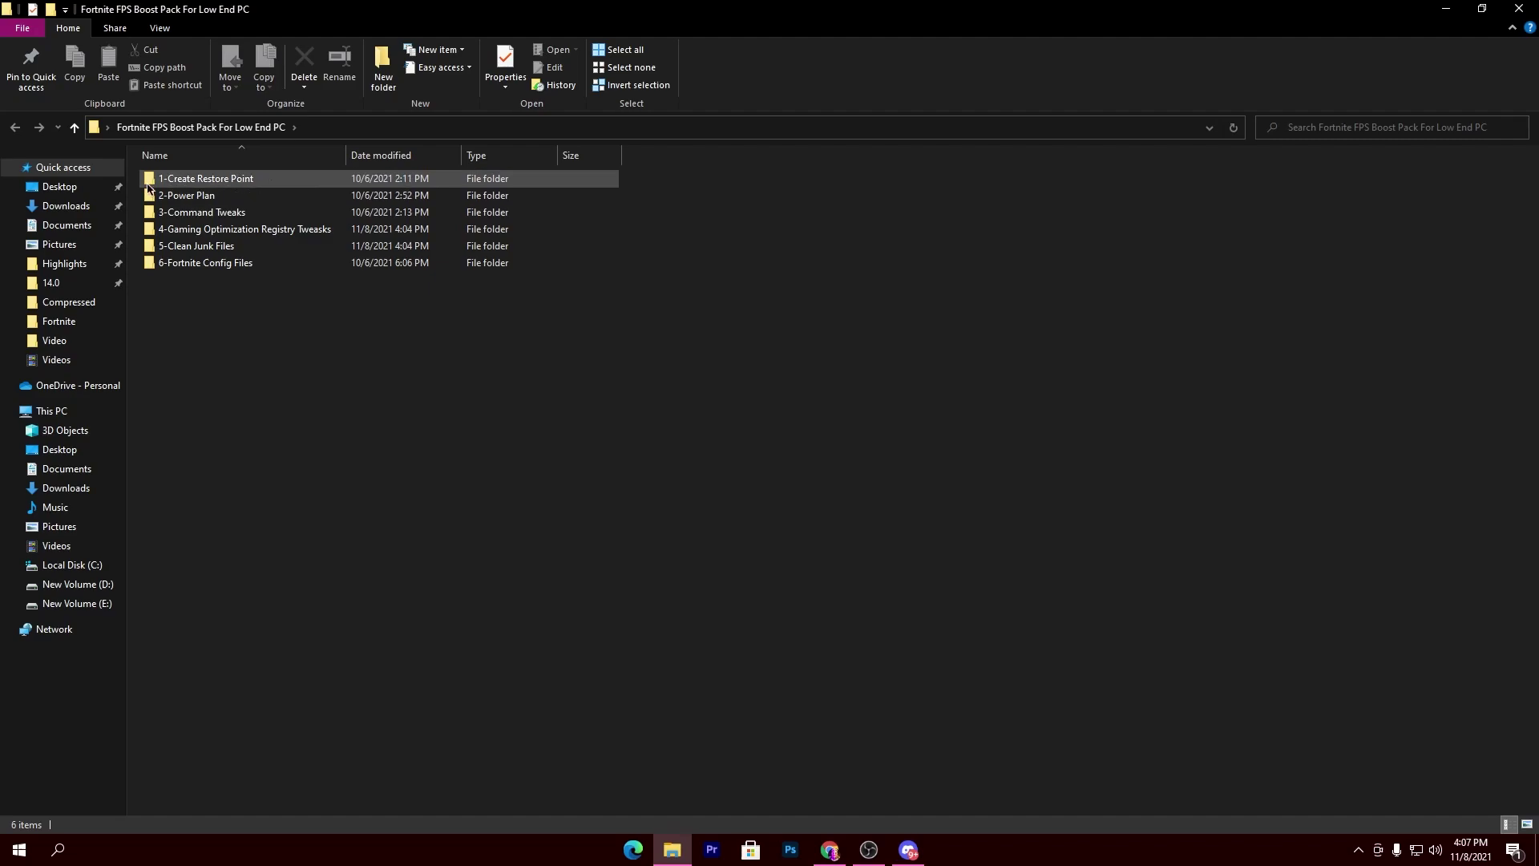
{"action": "double_click", "coordinate": [238, 178]}
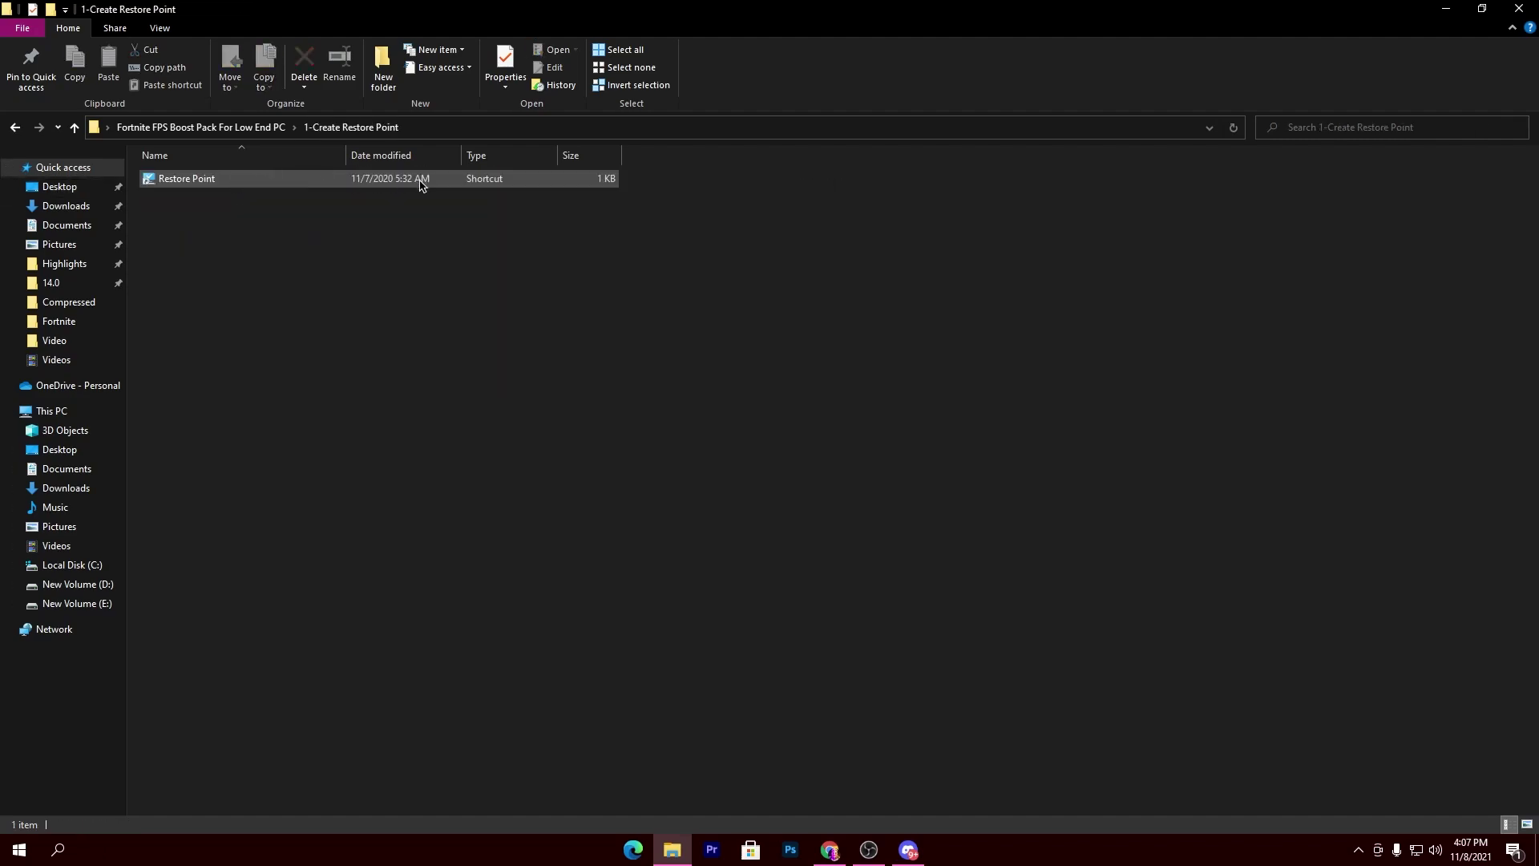
Step: Open the Restore Point shortcut and confirm Turn on system protection for Local Disk (C:)
{"action": "double_click", "coordinate": [206, 182]}
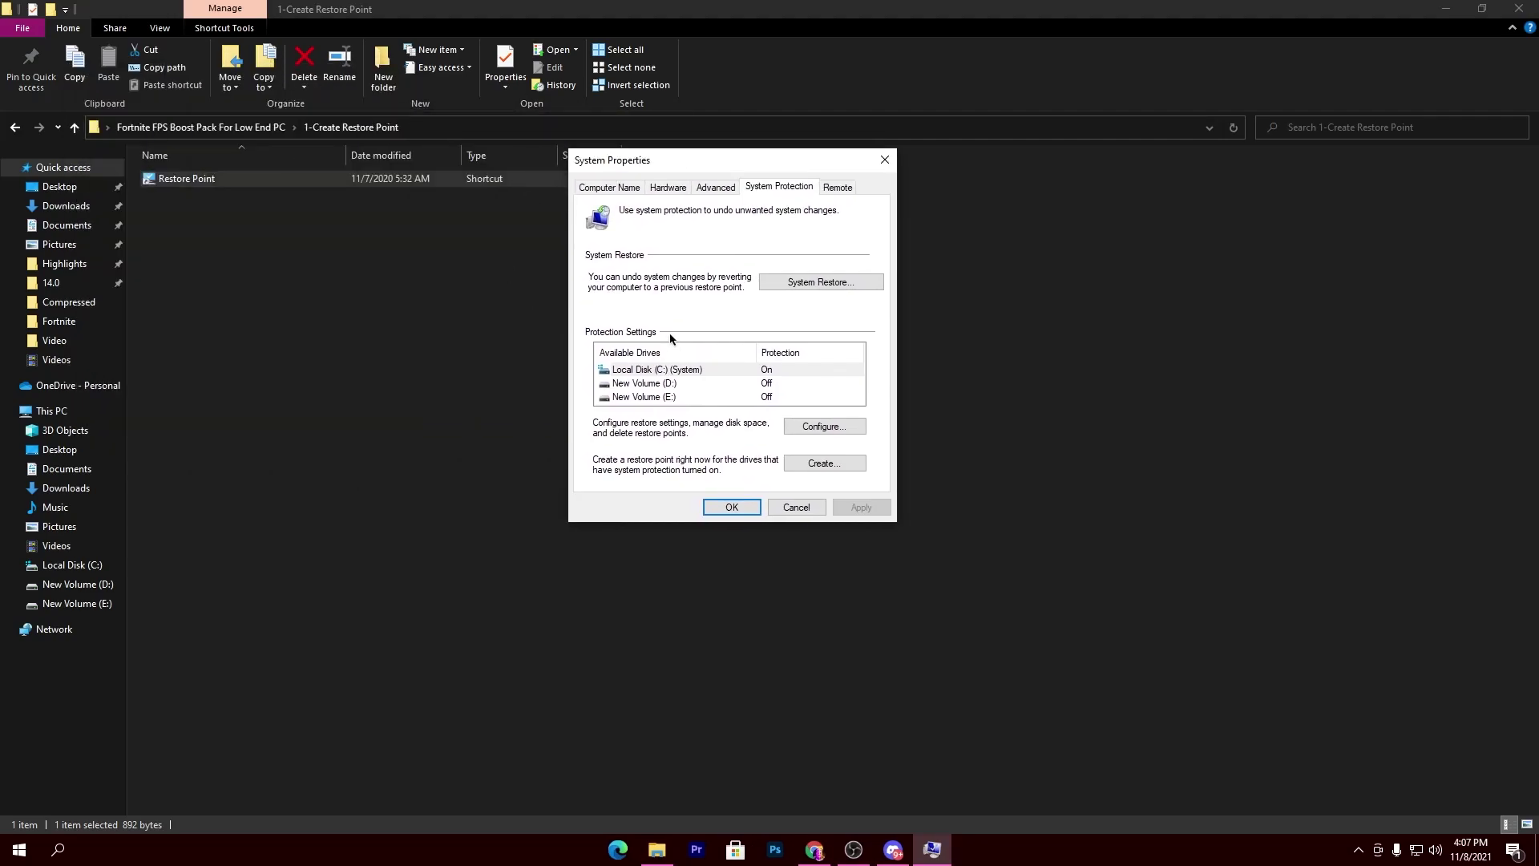
{"action": "left_click", "coordinate": [828, 429]}
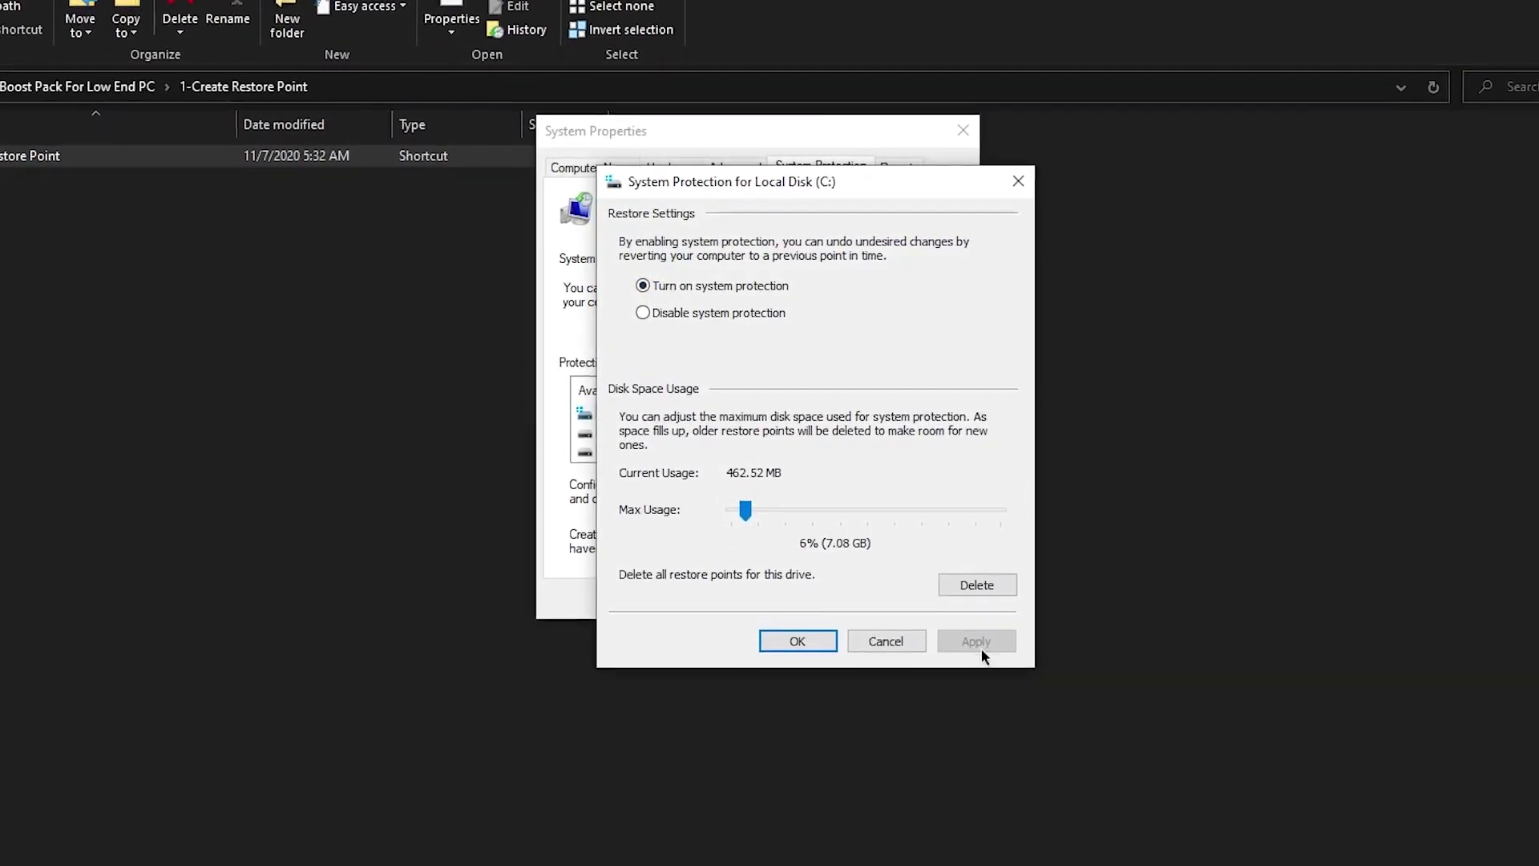
{"action": "left_click", "coordinate": [819, 647]}
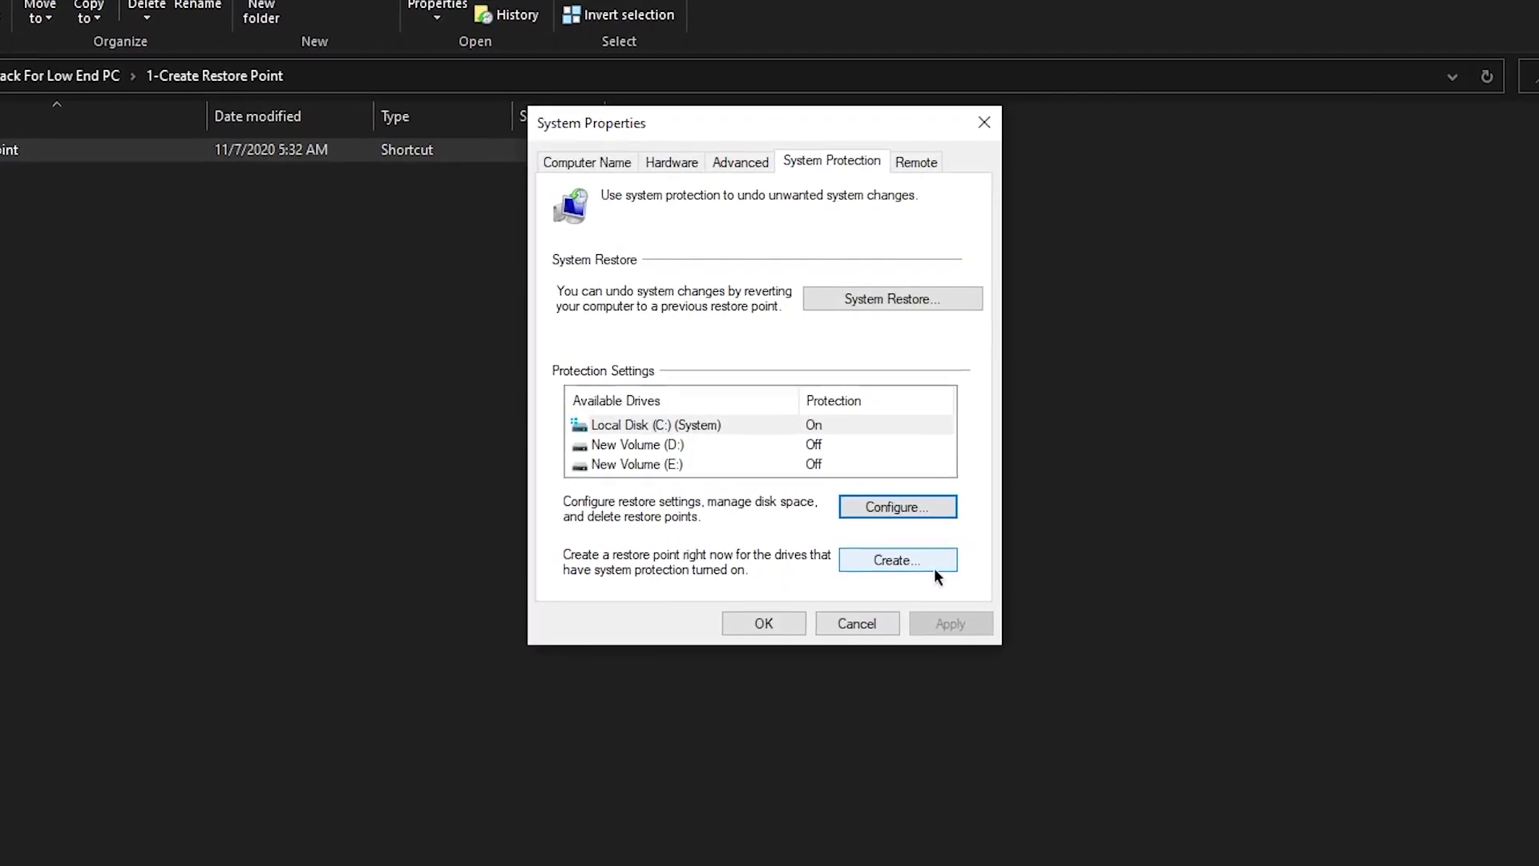
{"action": "left_click", "coordinate": [921, 552]}
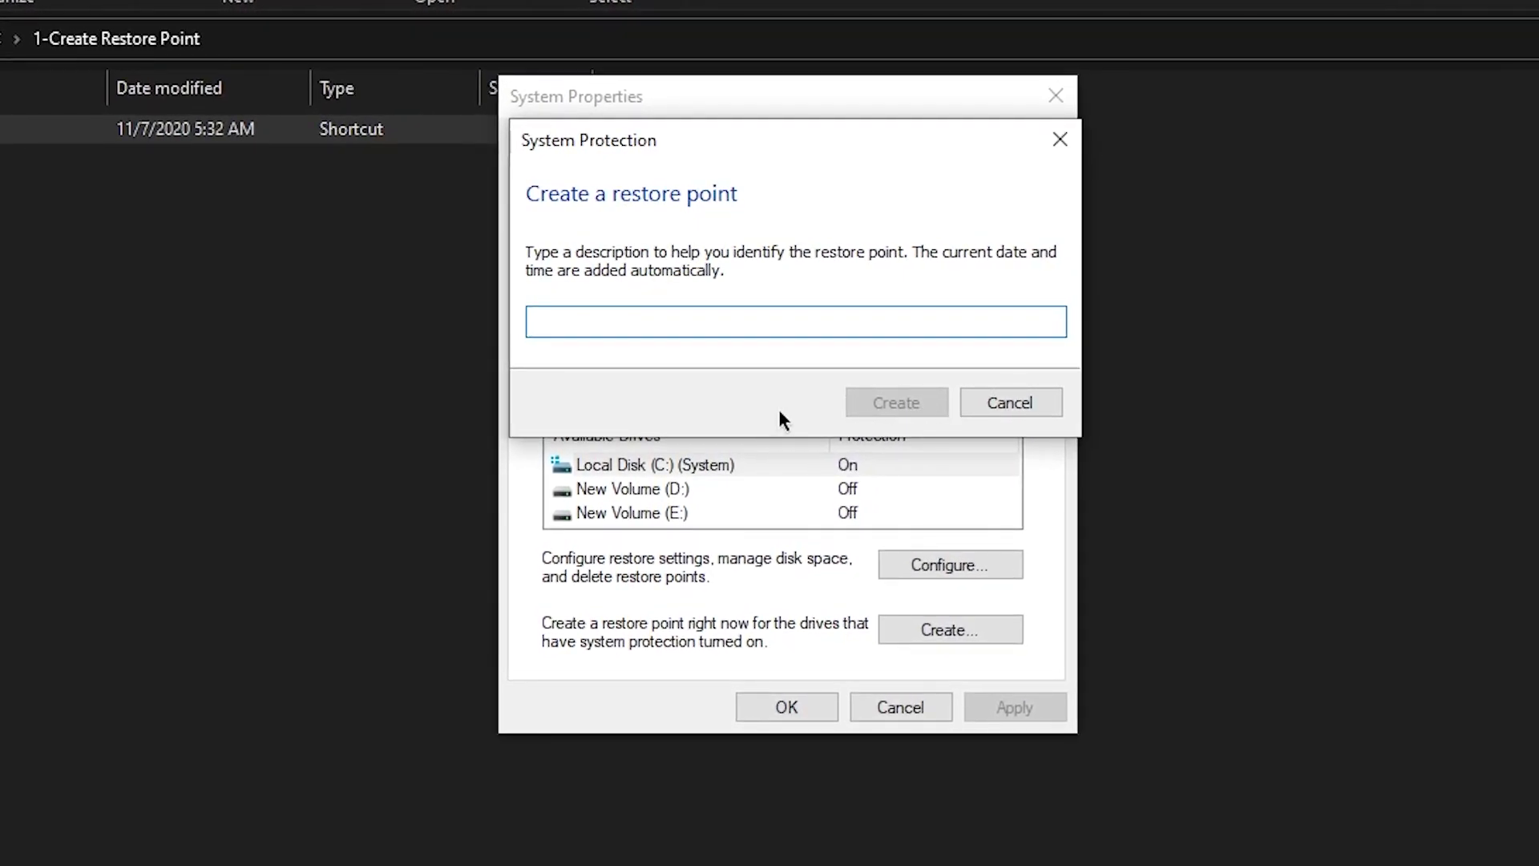
{"action": "left_click", "coordinate": [1024, 401]}
{"action": "left_click", "coordinate": [928, 705]}
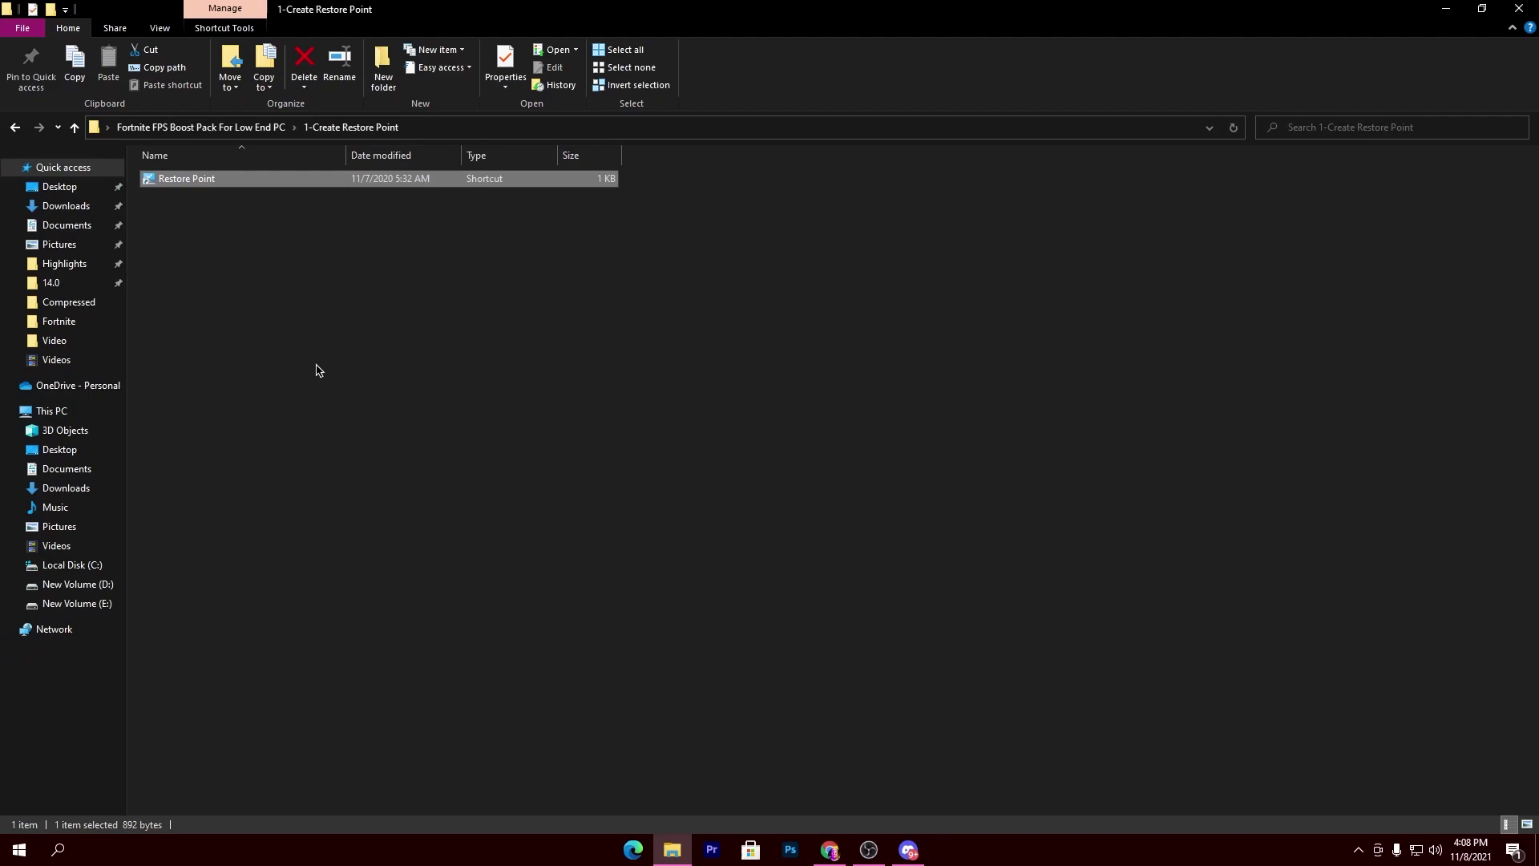
Step: Merge Power Tweak.reg from the pack's 2-Power Plan folder into the registry
{"action": "left_click", "coordinate": [203, 132]}
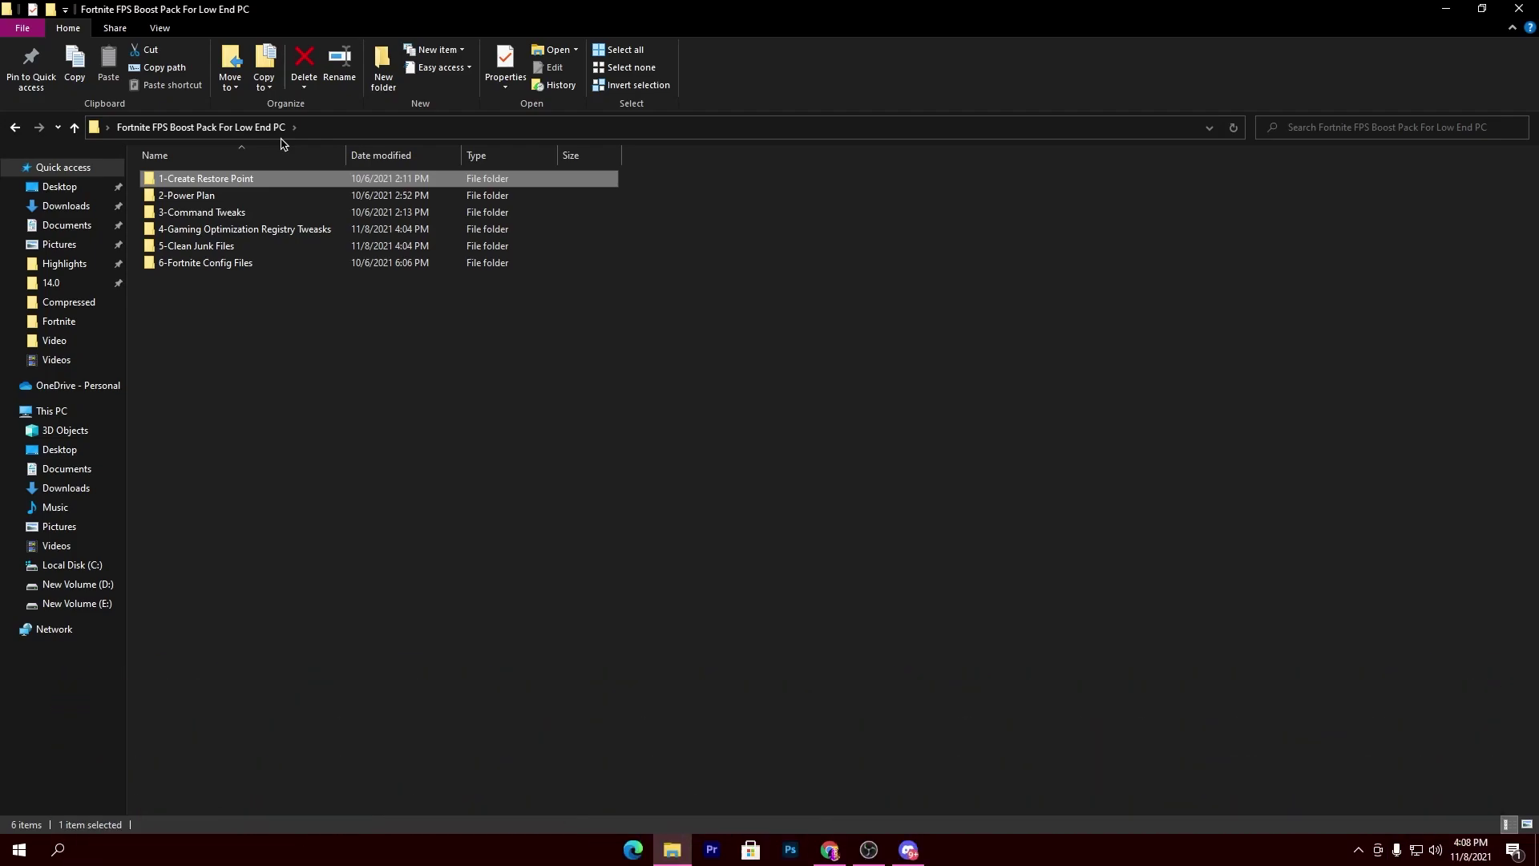
{"action": "double_click", "coordinate": [192, 197]}
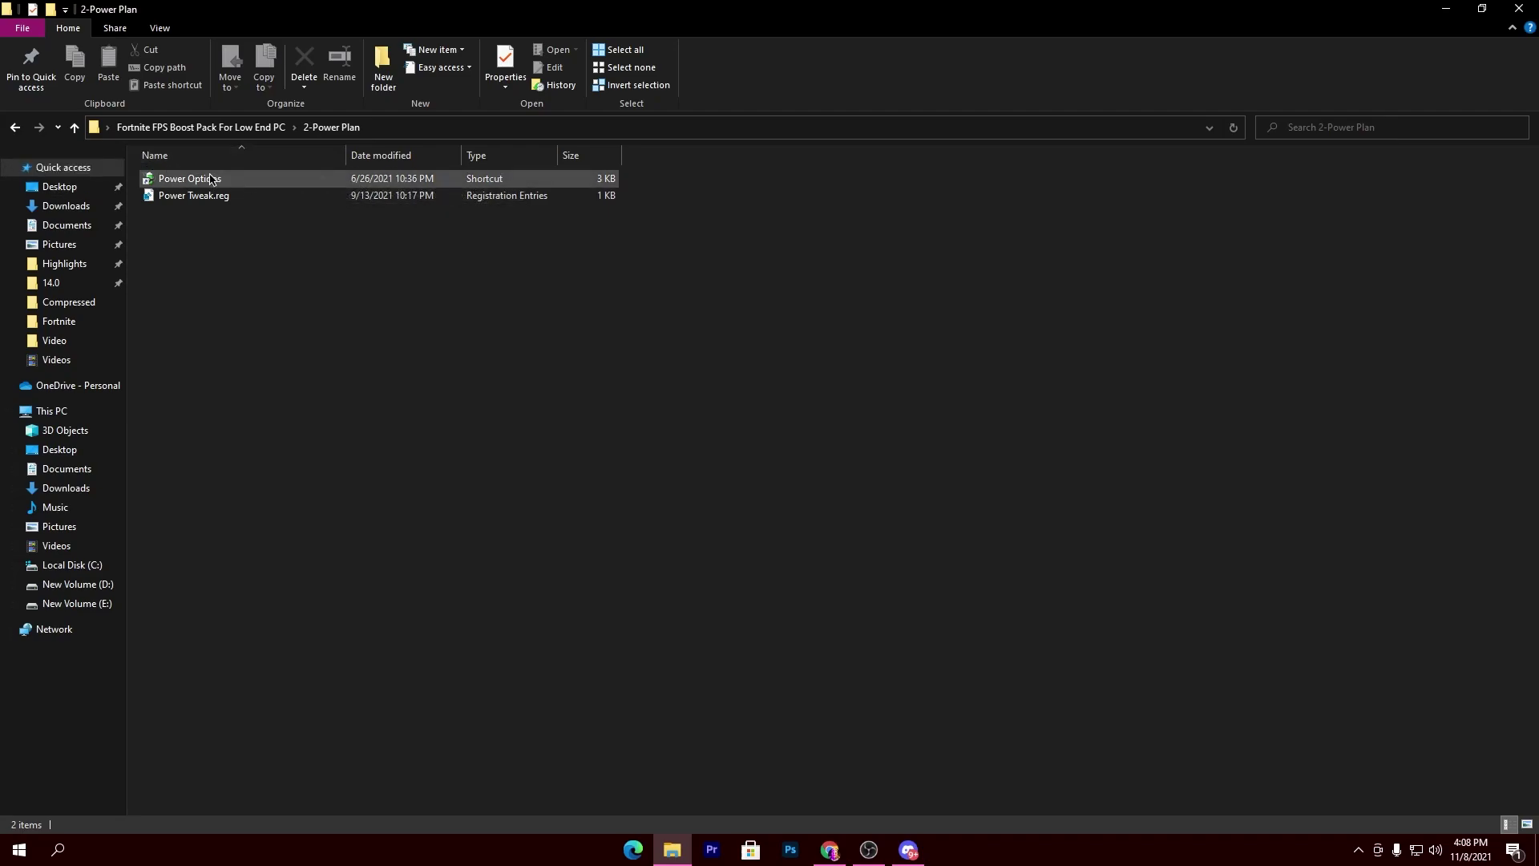
{"action": "double_click", "coordinate": [196, 196]}
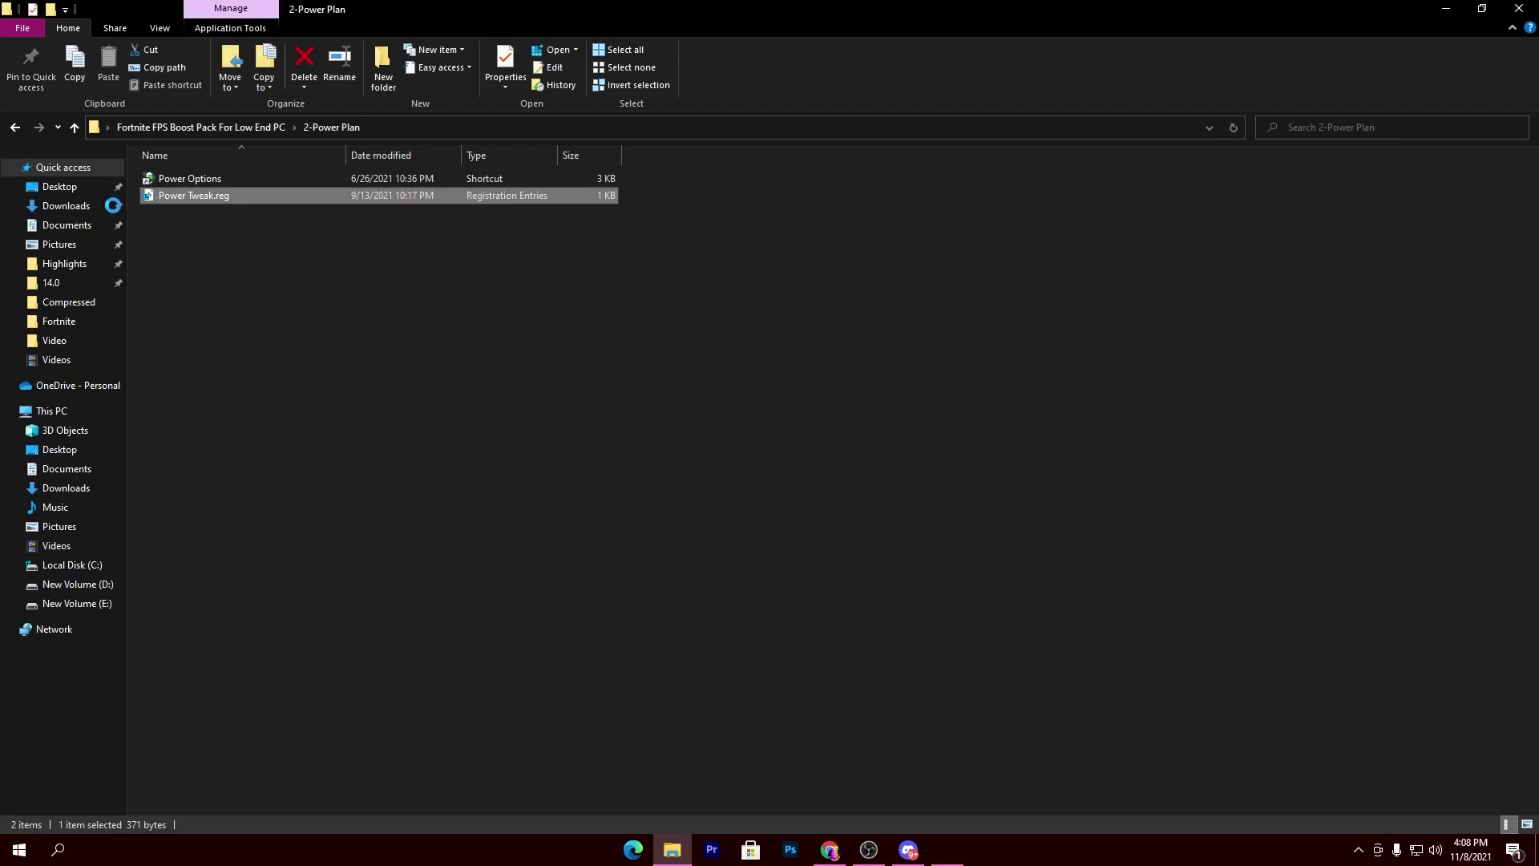
{"action": "left_click", "coordinate": [657, 581]}
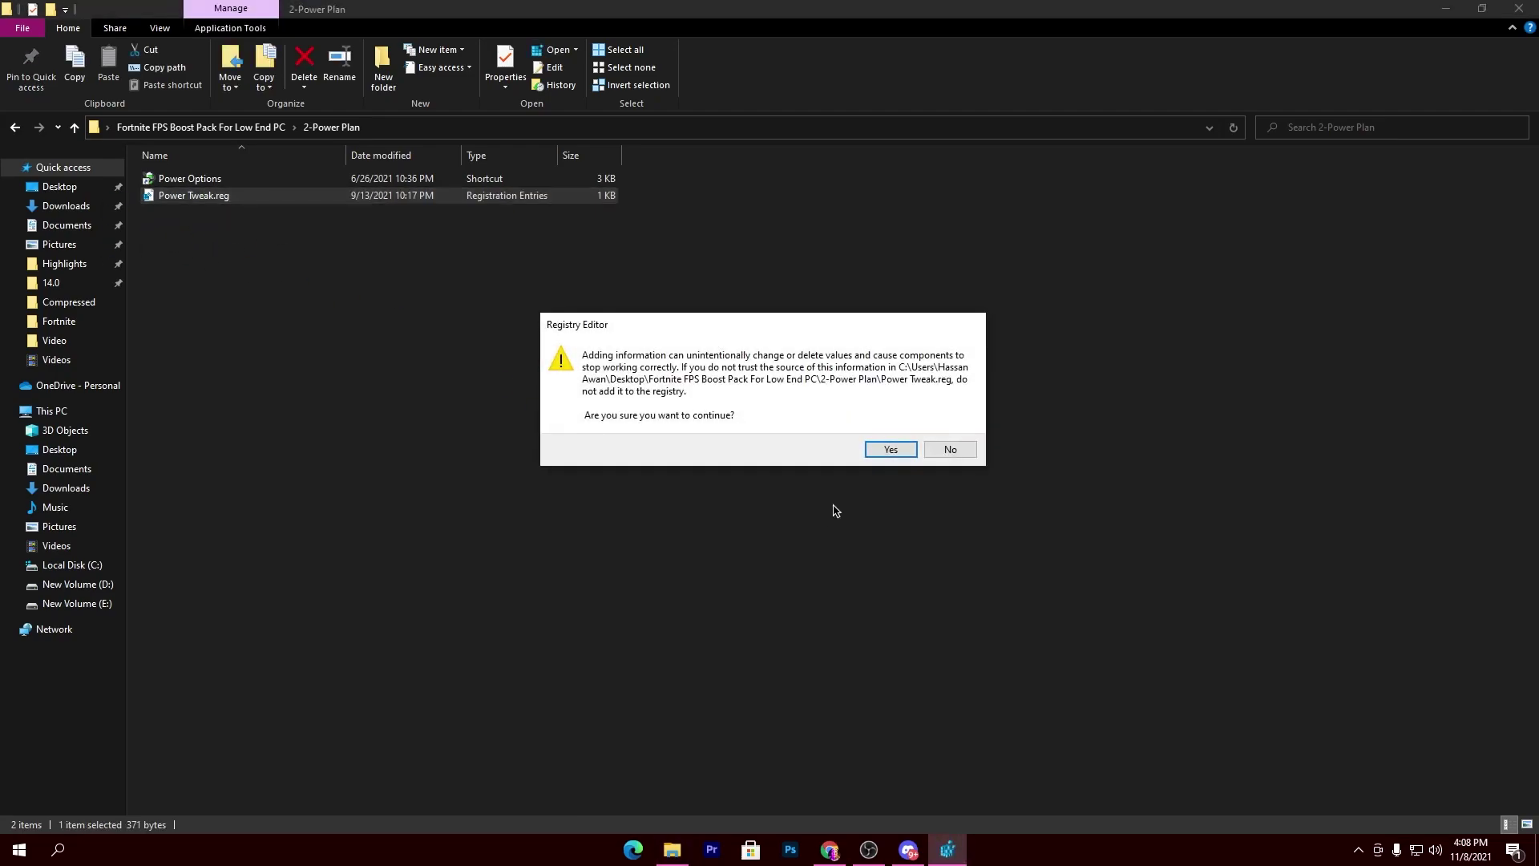
{"action": "left_click", "coordinate": [887, 447]}
{"action": "left_click", "coordinate": [950, 425]}
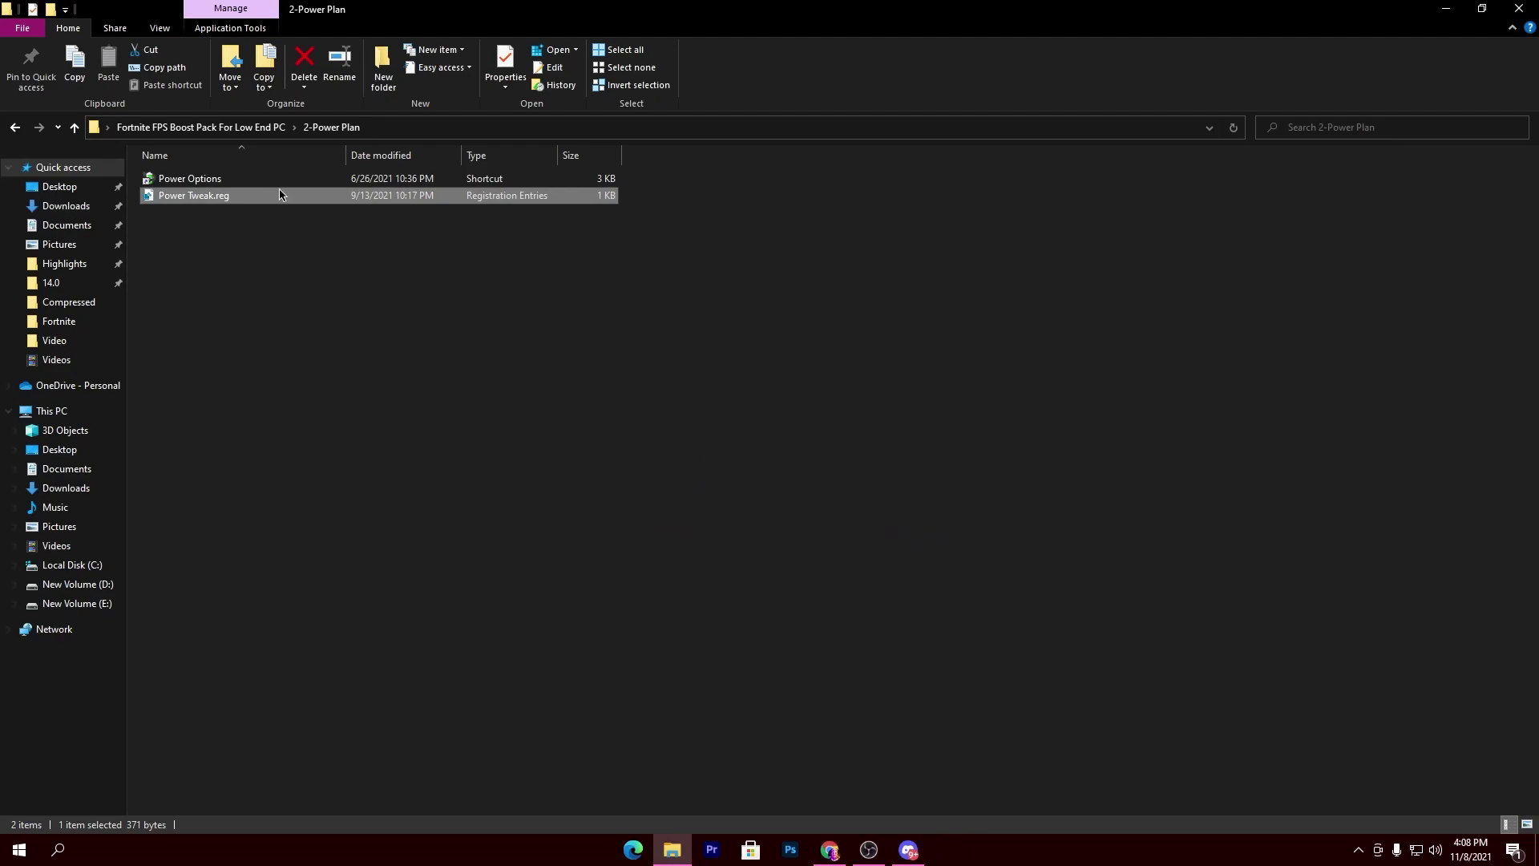
Step: Review the available power plans through the Power Options shortcut and close the window
{"action": "double_click", "coordinate": [192, 179]}
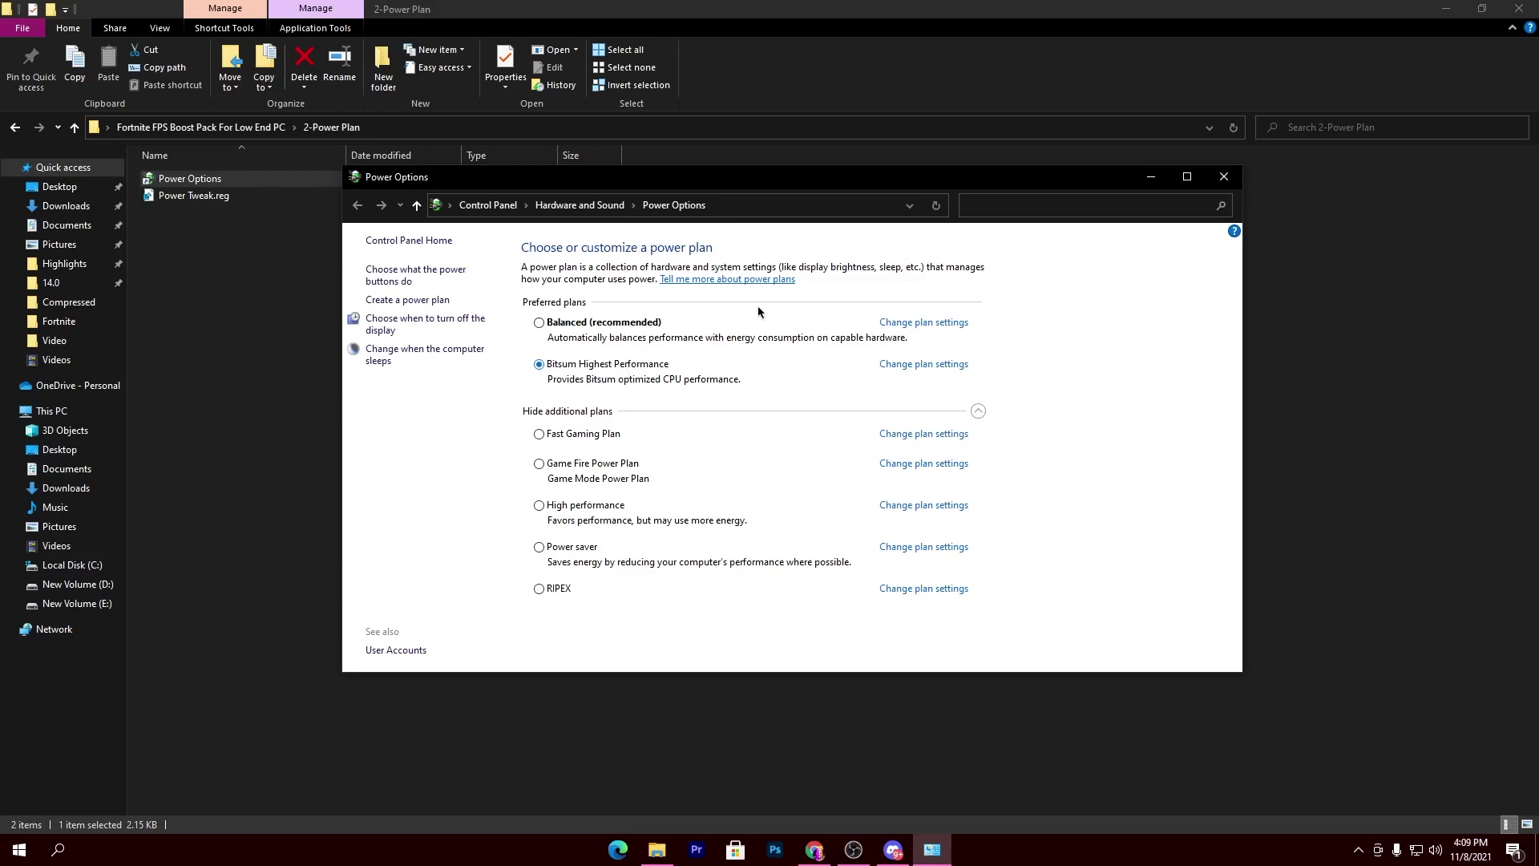
{"action": "left_click", "coordinate": [1236, 176]}
Step: Run Disable Useless Activities.cmd from the pack's 3-Command Tweaks folder as administrator
{"action": "left_click", "coordinate": [204, 128]}
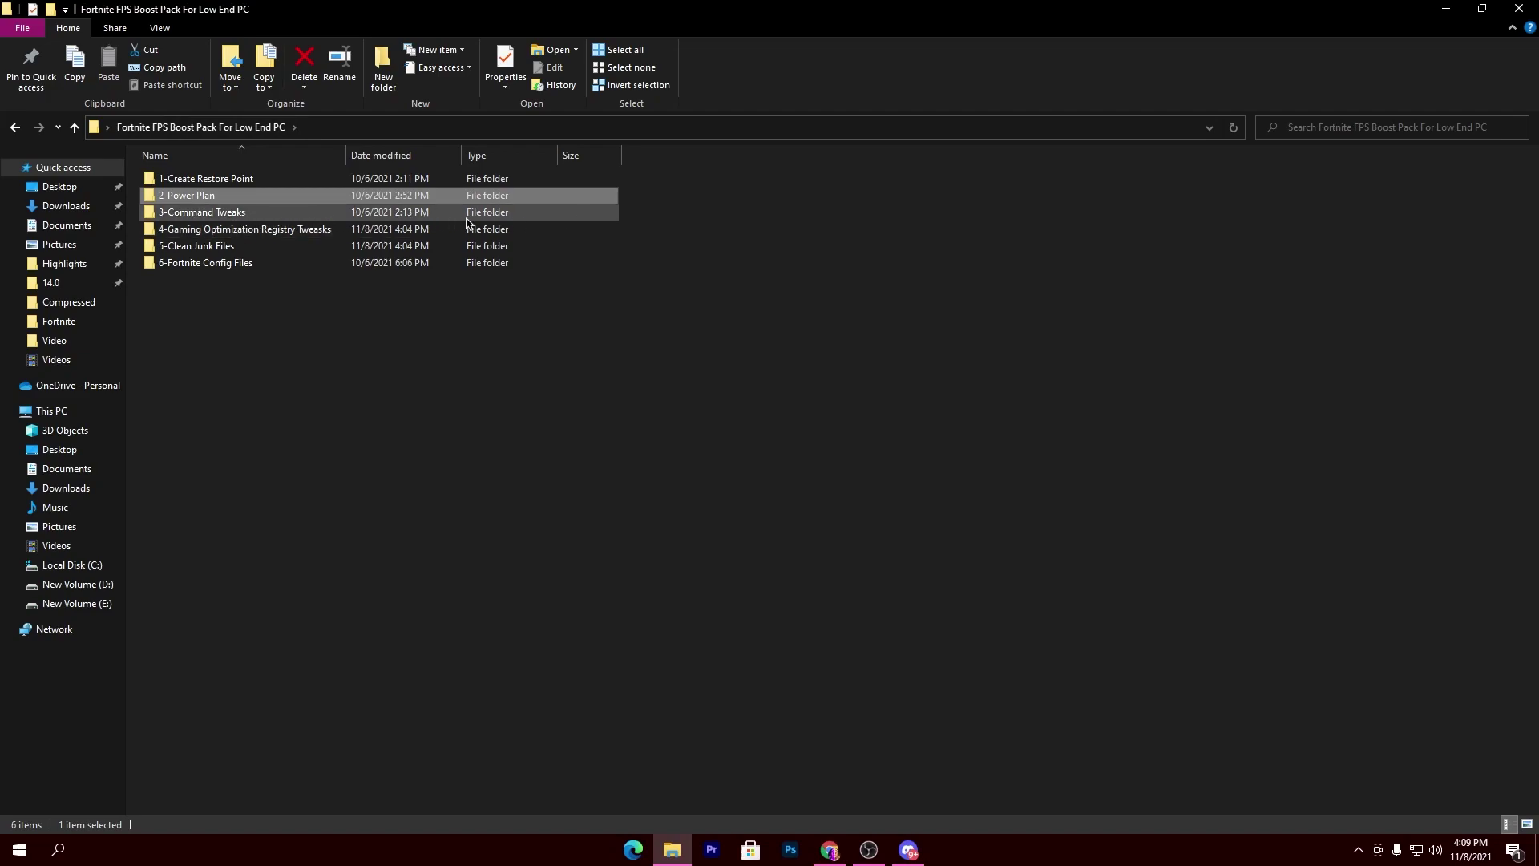
{"action": "double_click", "coordinate": [225, 213]}
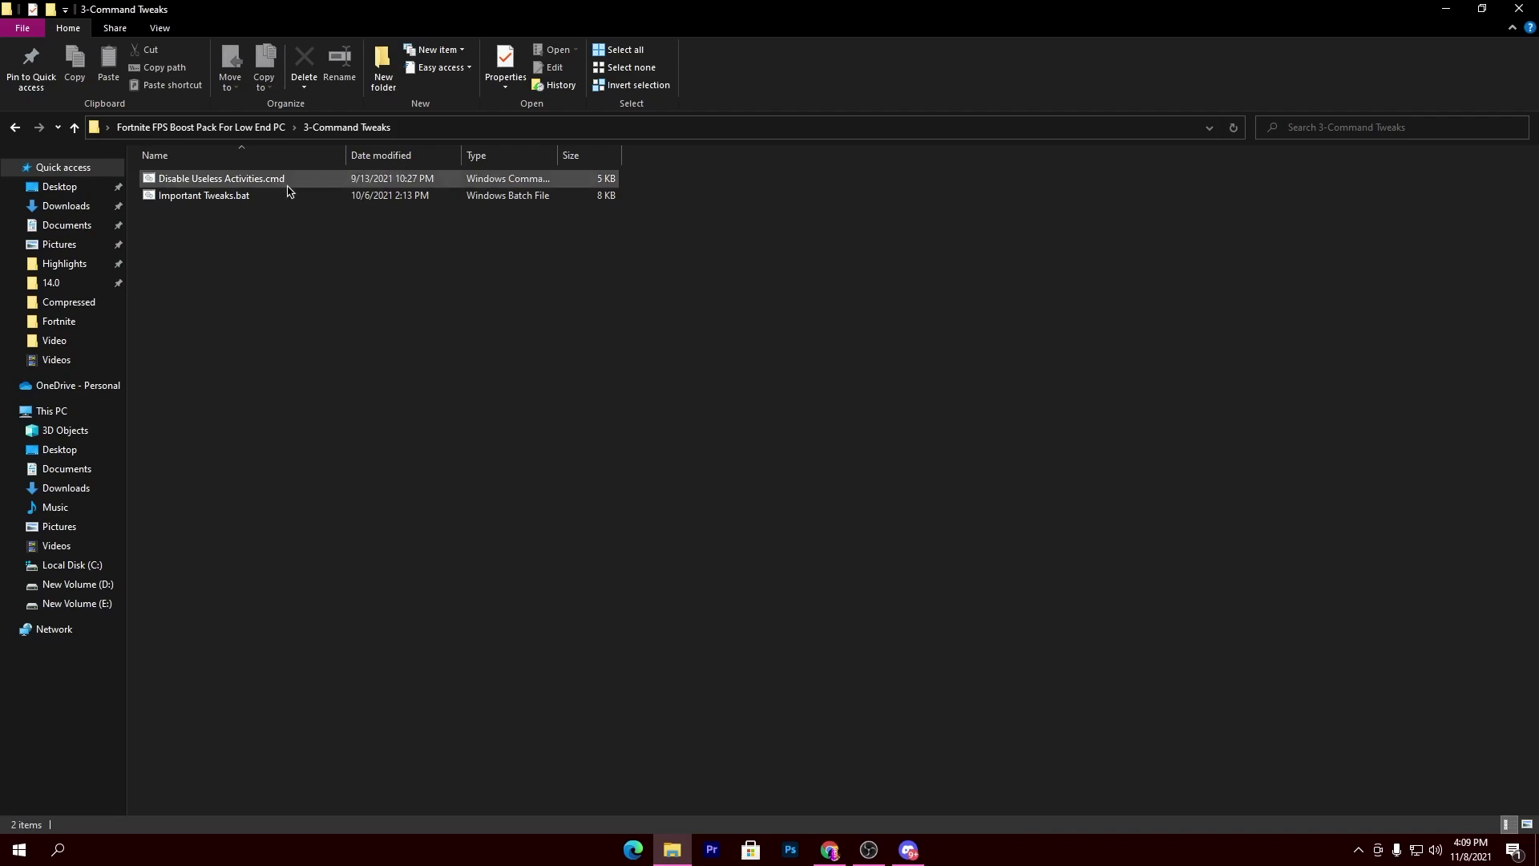
{"action": "right_click", "coordinate": [198, 179]}
{"action": "left_click", "coordinate": [326, 239]}
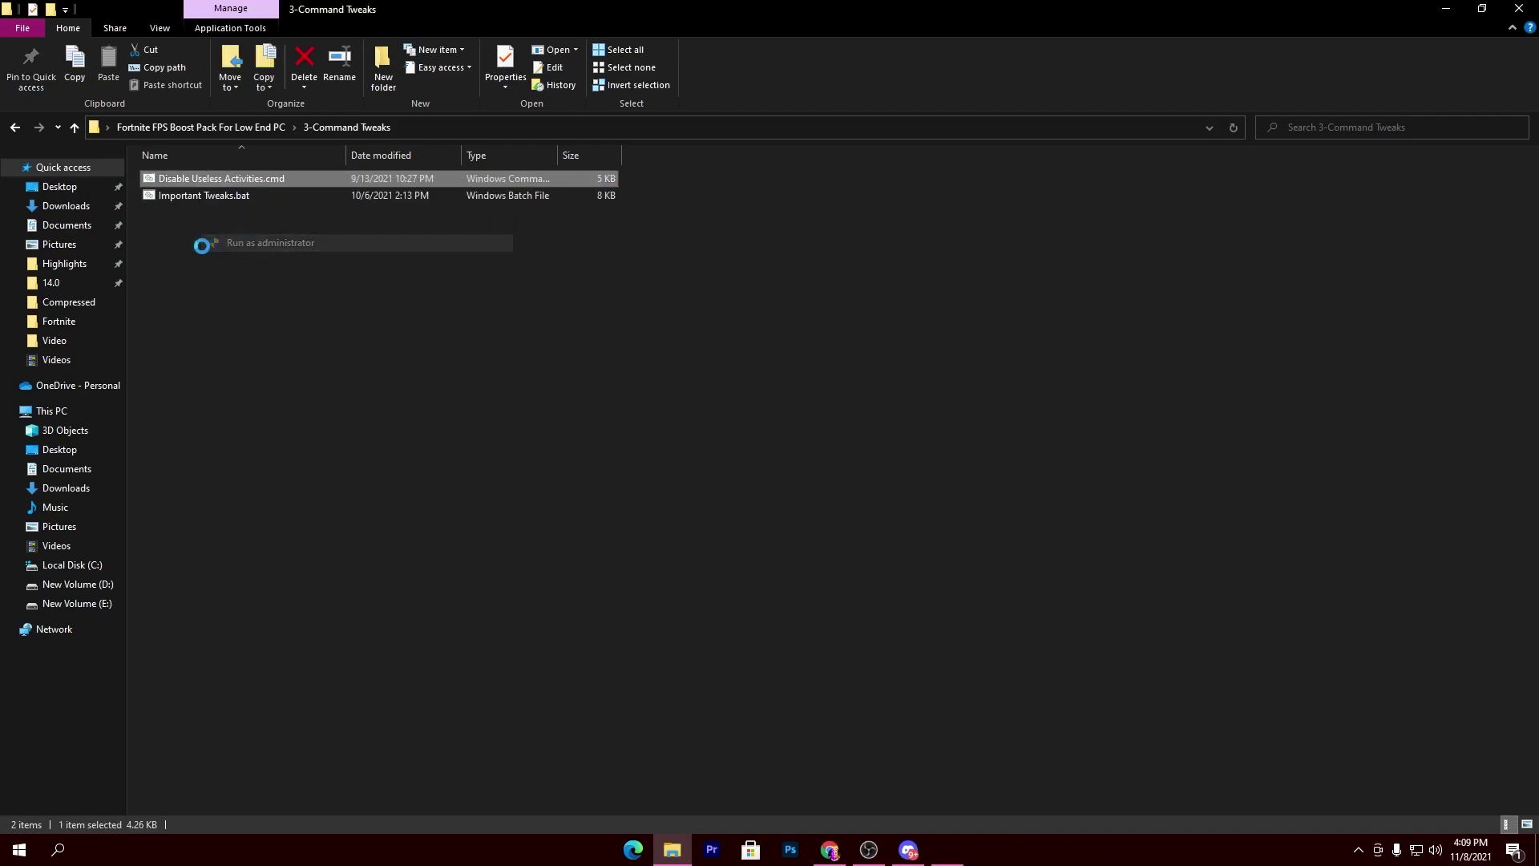
{"action": "left_click", "coordinate": [811, 580]}
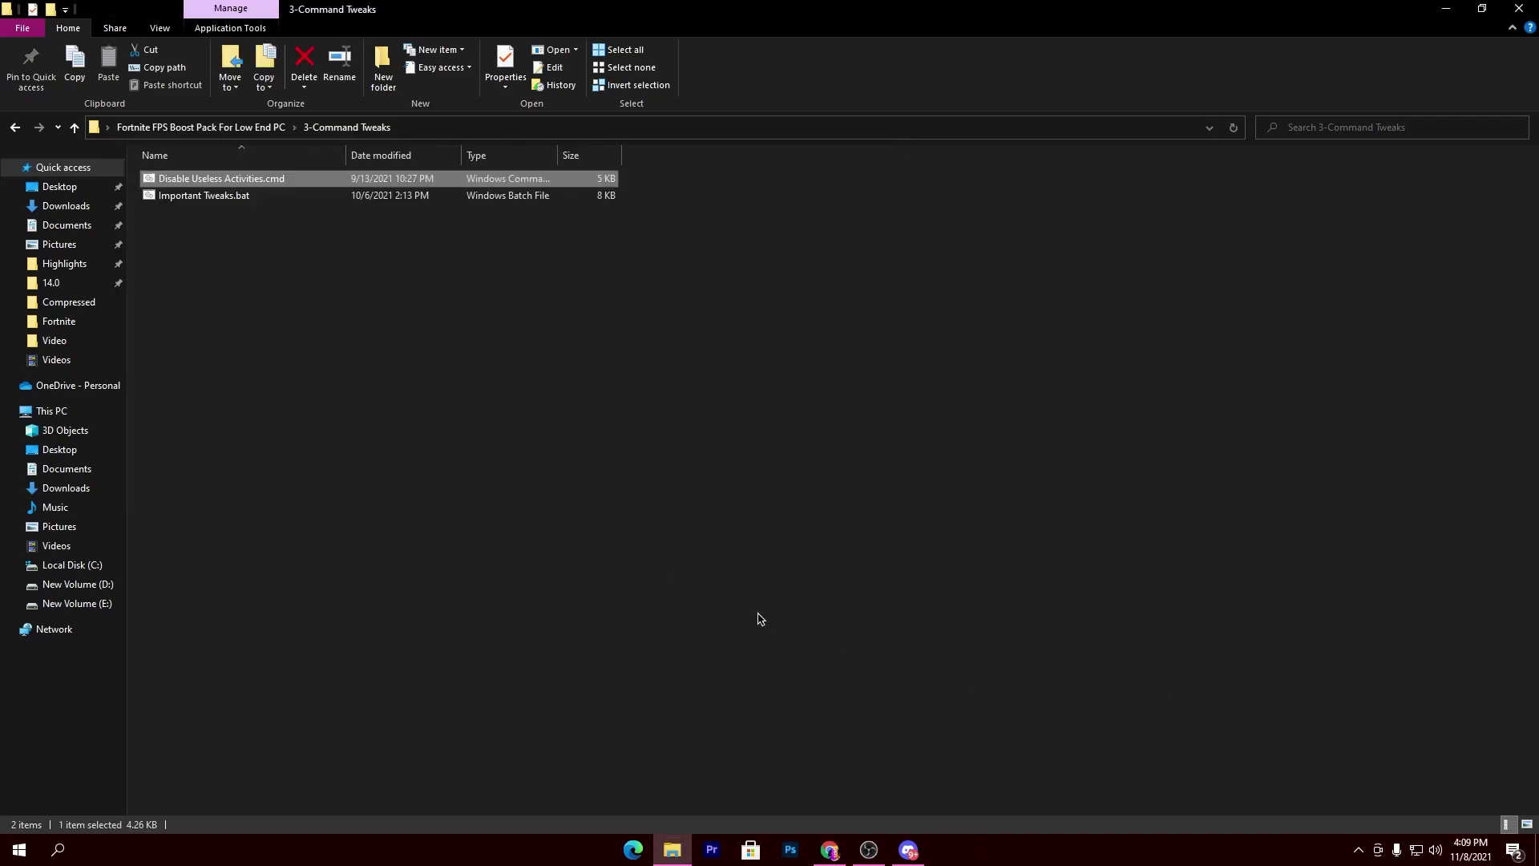
Step: Run Important Tweaks.bat from the same folder as administrator
{"action": "left_click", "coordinate": [207, 198]}
{"action": "right_click", "coordinate": [200, 194]}
{"action": "left_click", "coordinate": [269, 261]}
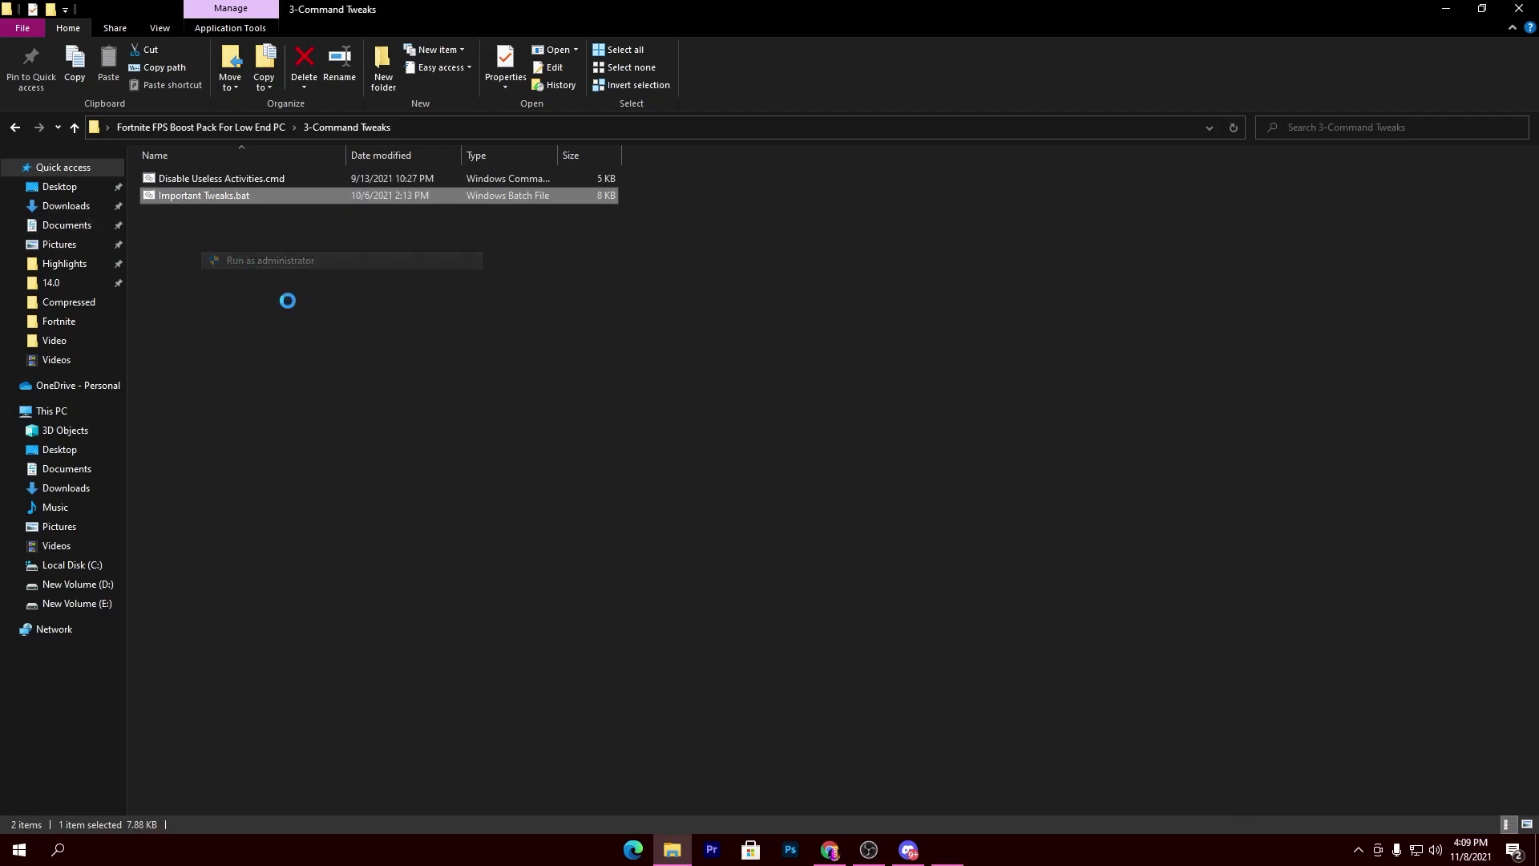
{"action": "left_click", "coordinate": [669, 587]}
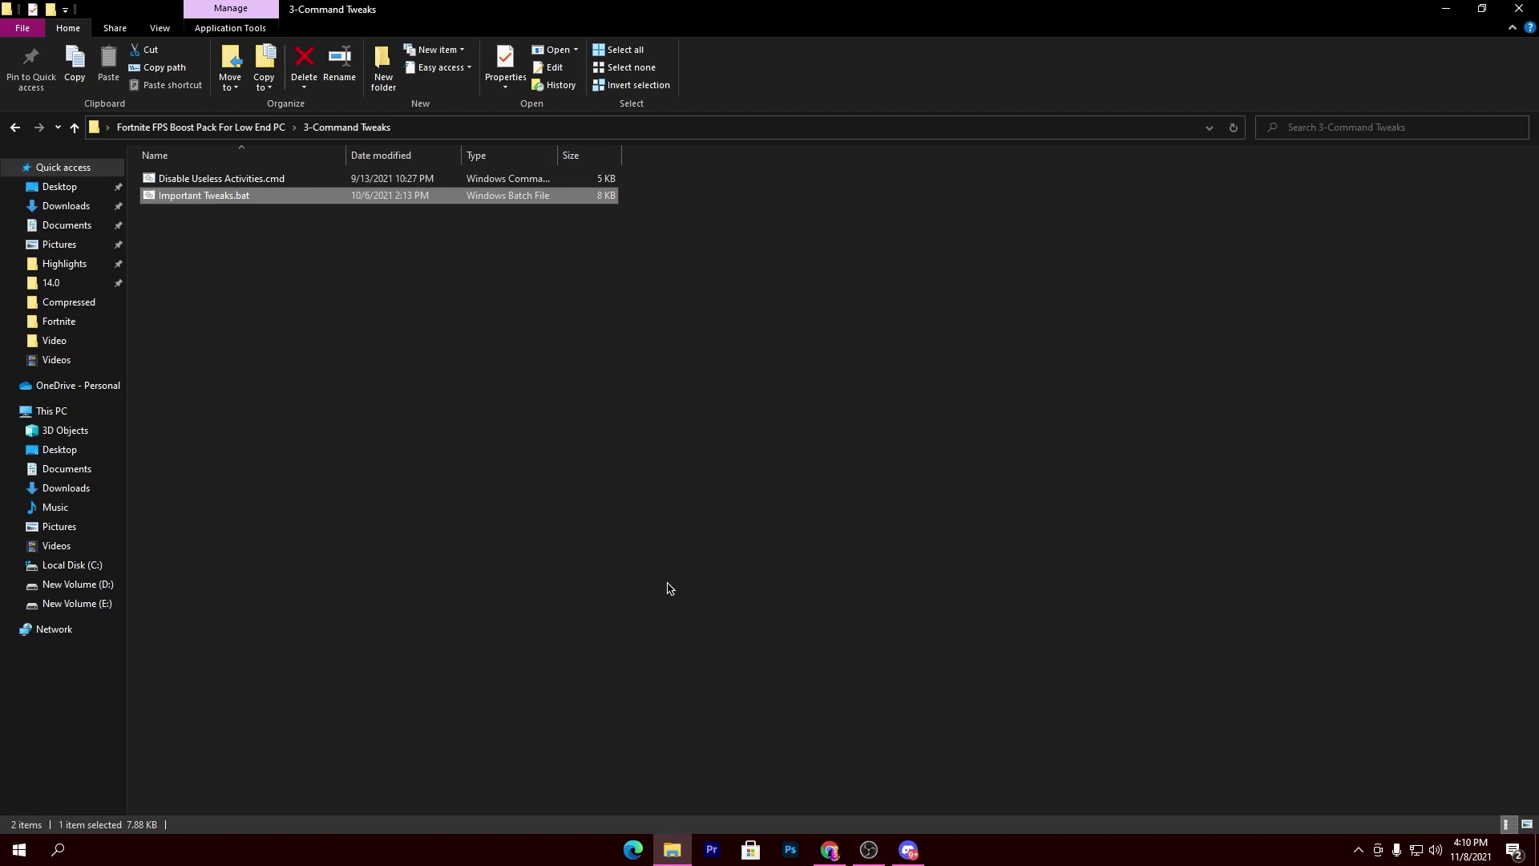
Step: Merge Disable Driver Searching.reg from the pack's 4-Gaming Optimization Registry Tweasks folder into the registry
{"action": "left_click", "coordinate": [184, 127]}
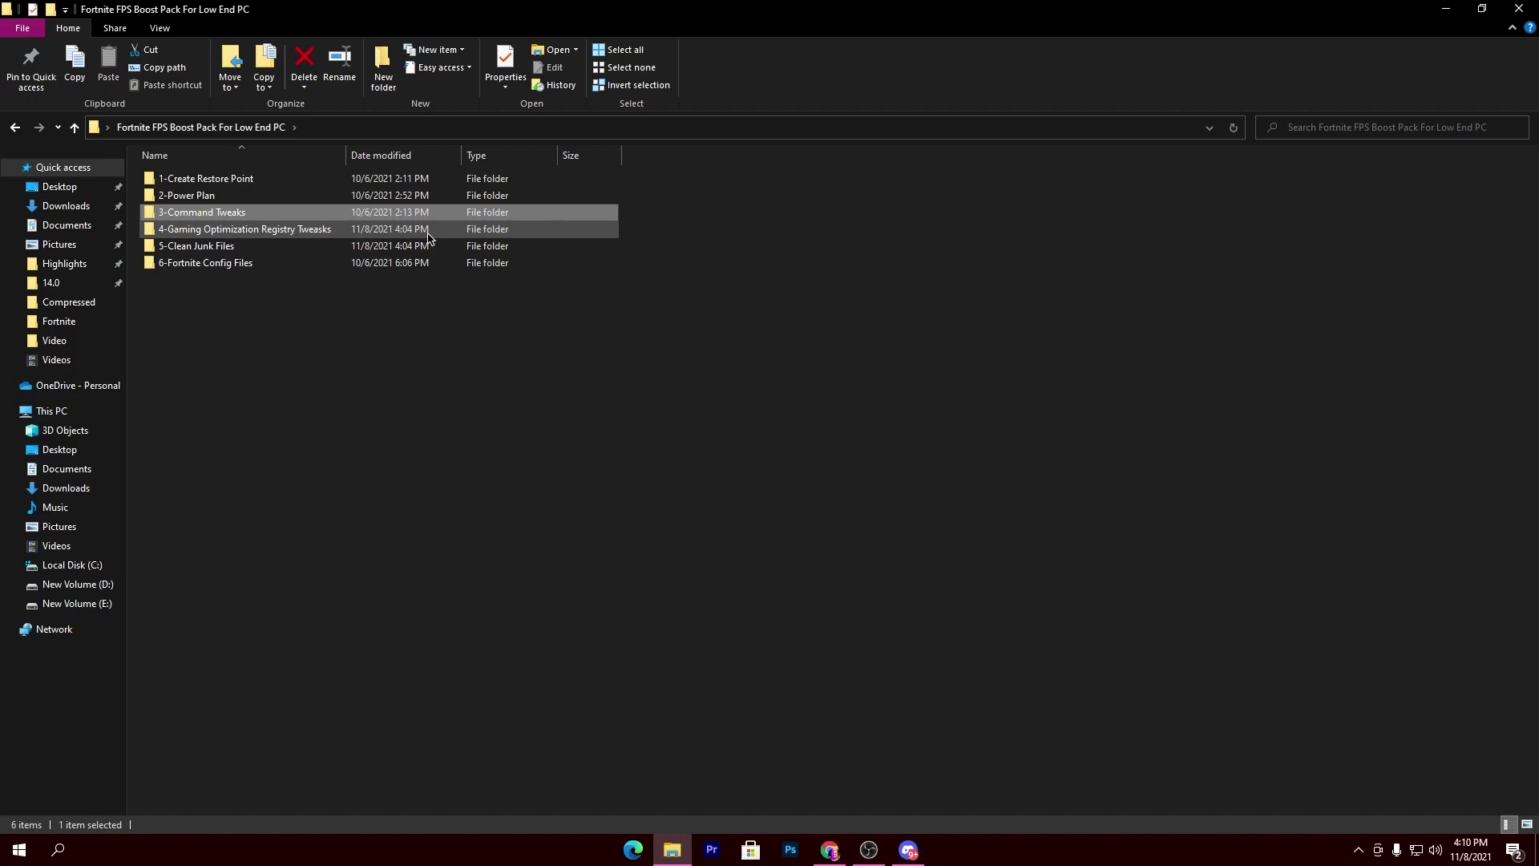
{"action": "double_click", "coordinate": [258, 231]}
{"action": "left_click_drag", "start_coordinate": [193, 435], "coordinate": [768, 186]}
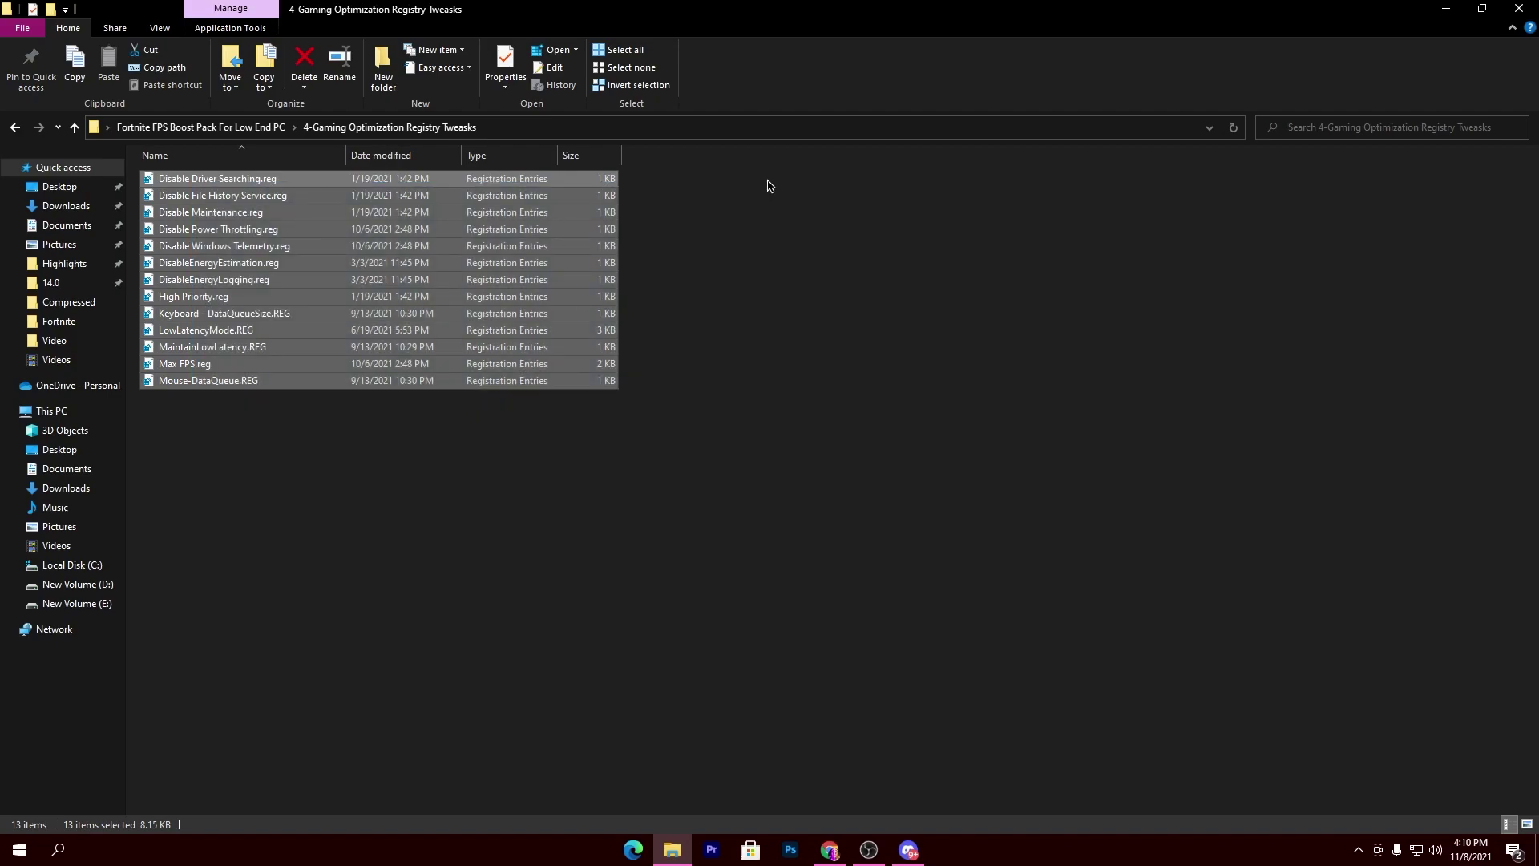
{"action": "left_click", "coordinate": [750, 246]}
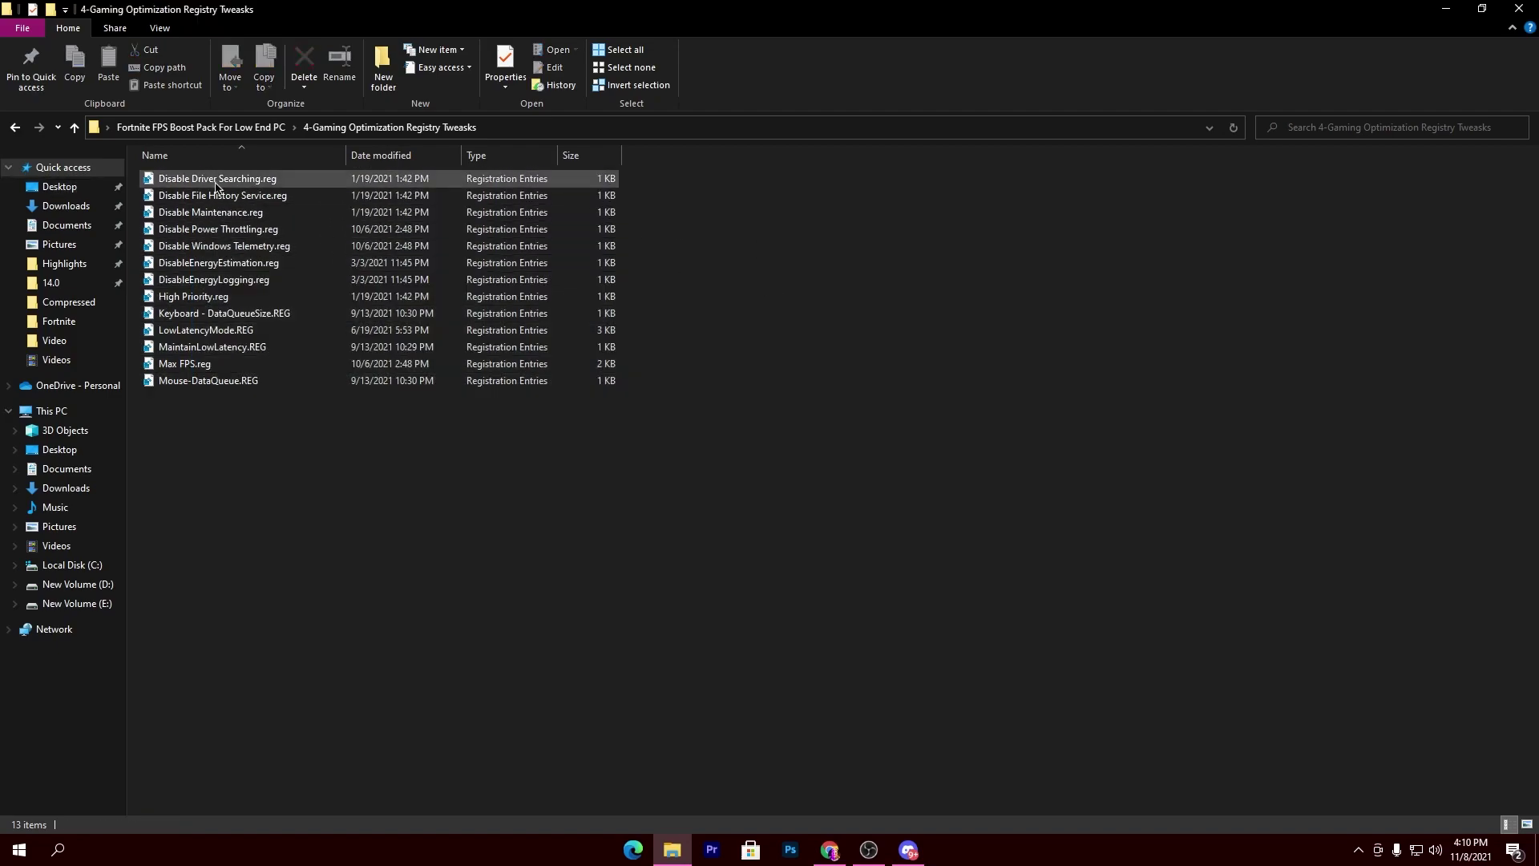
{"action": "double_click", "coordinate": [288, 180]}
{"action": "left_click", "coordinate": [688, 582]}
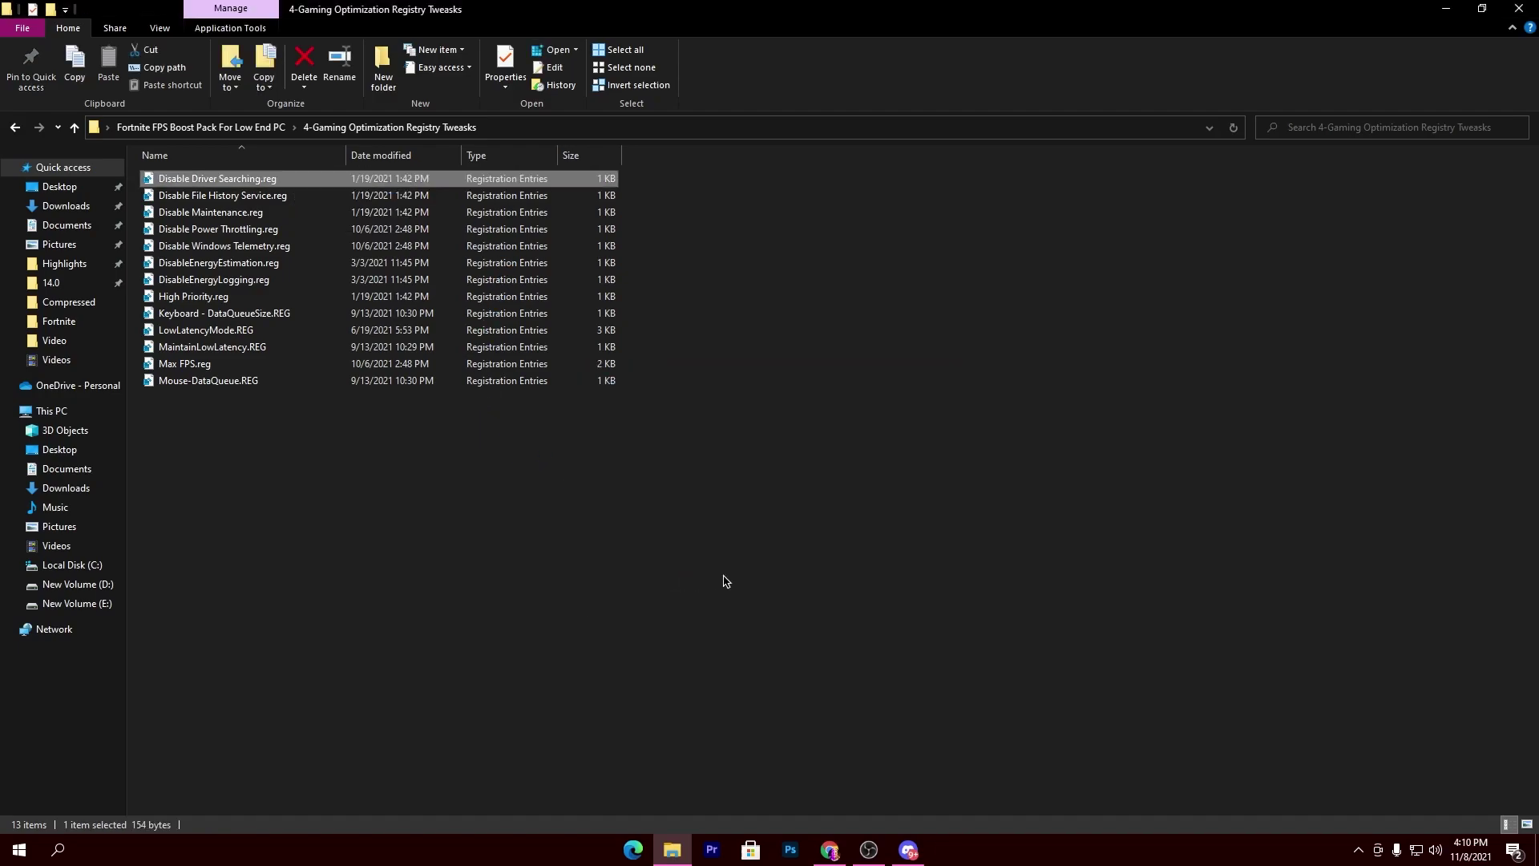
{"action": "left_click", "coordinate": [890, 450]}
{"action": "left_click", "coordinate": [951, 435]}
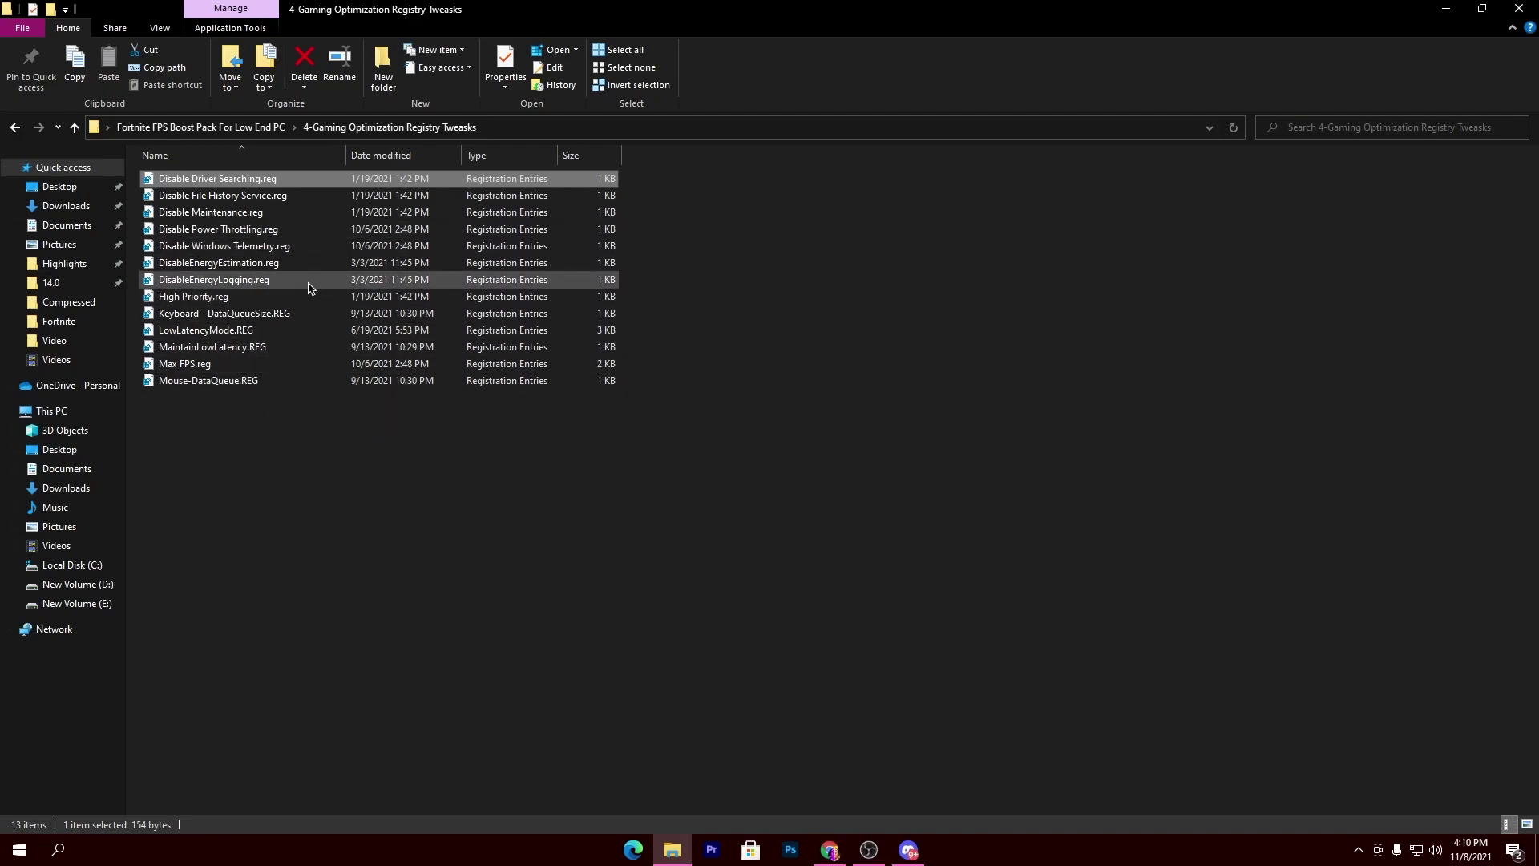
Step: Start Disk Cleanup from the pack's 5-Clean Junk Files folder and select drive C: for cleaning
{"action": "left_click", "coordinate": [203, 130]}
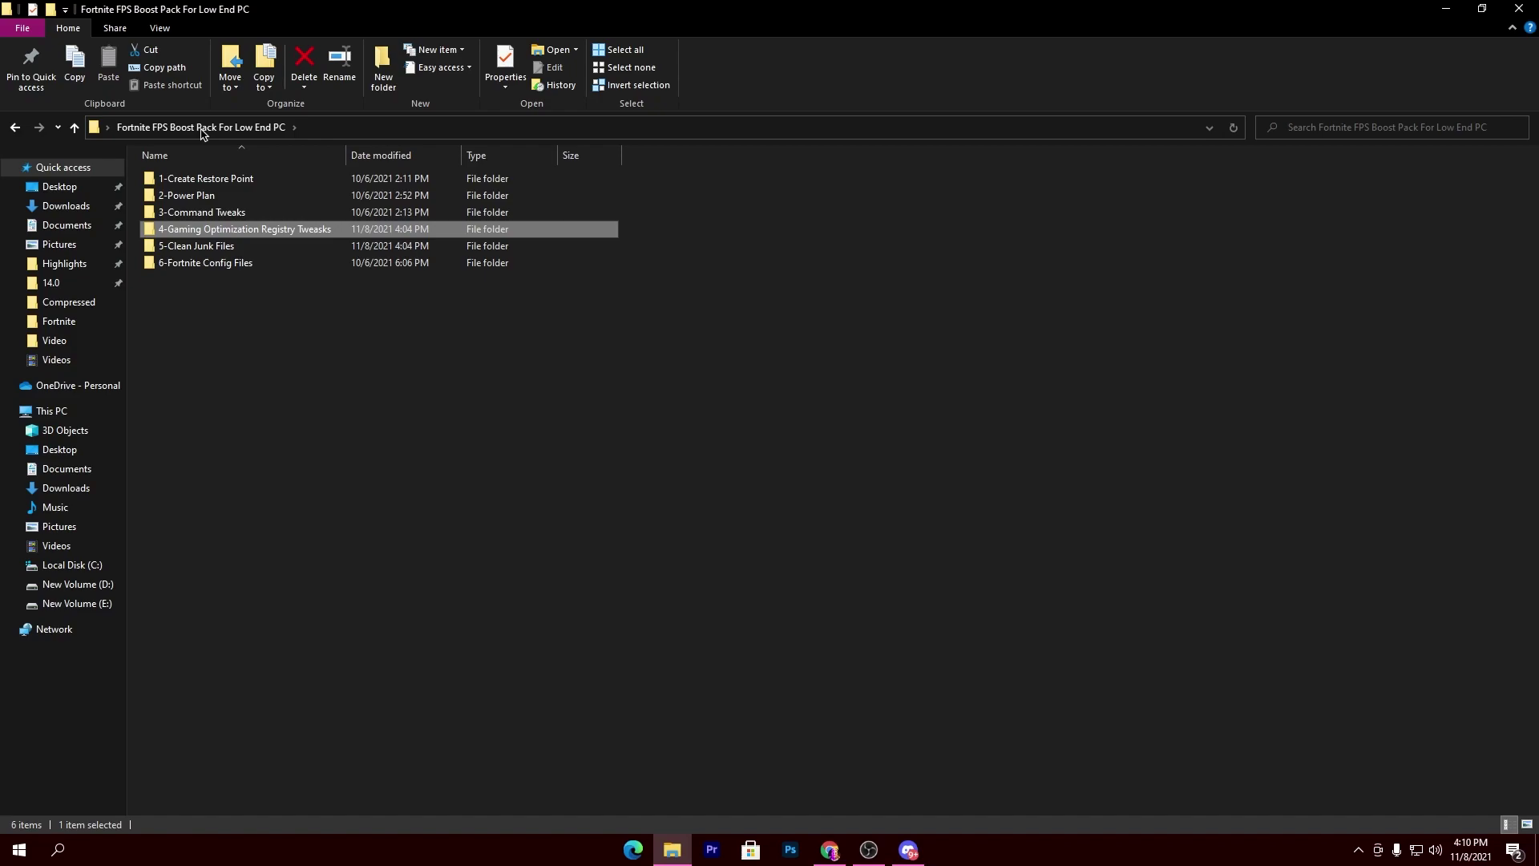
{"action": "double_click", "coordinate": [197, 245]}
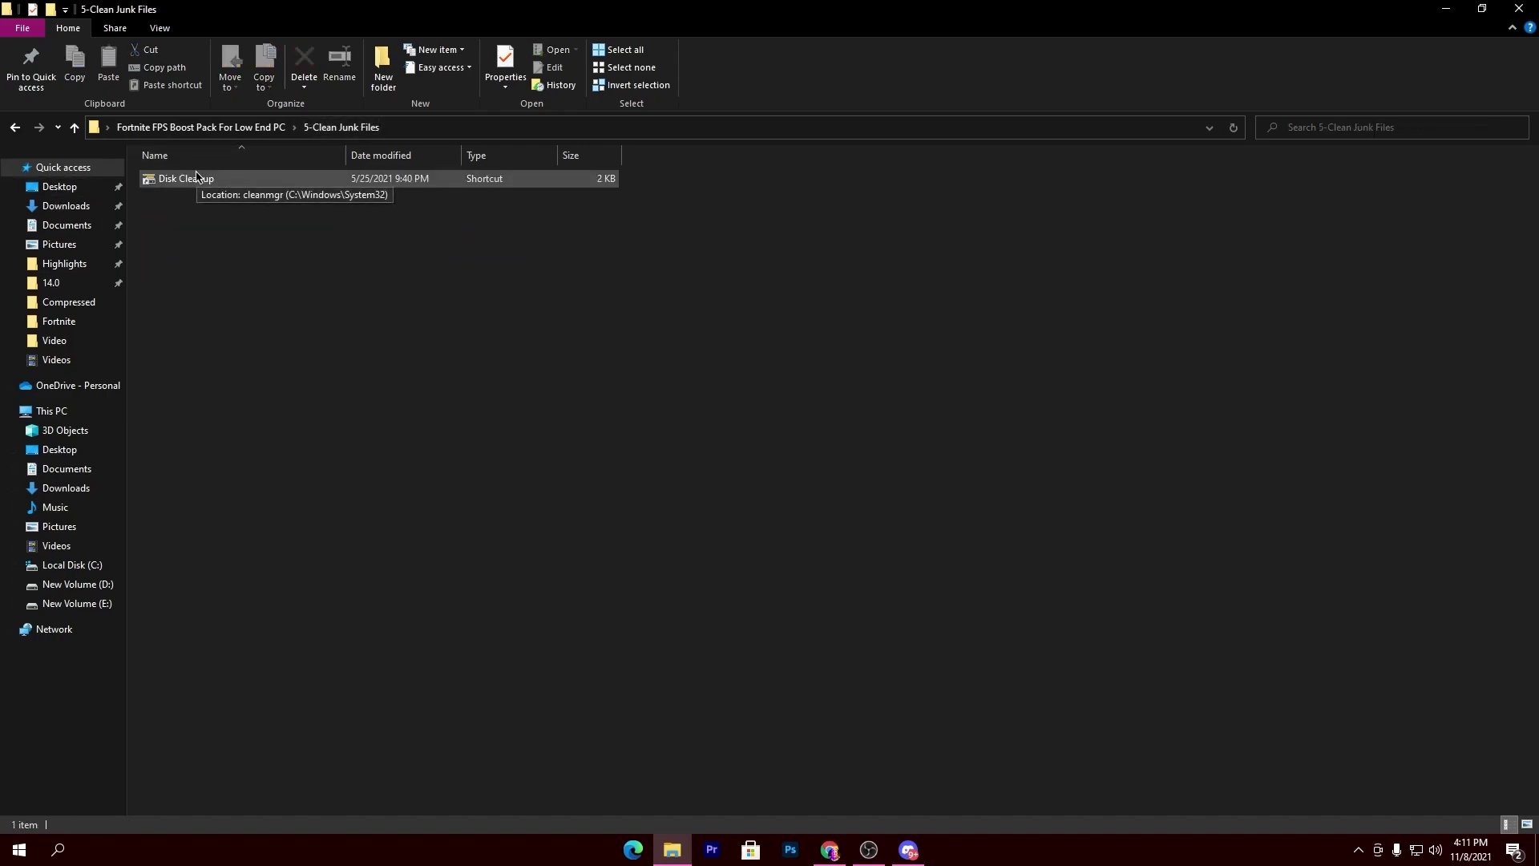
{"action": "left_click", "coordinate": [241, 178]}
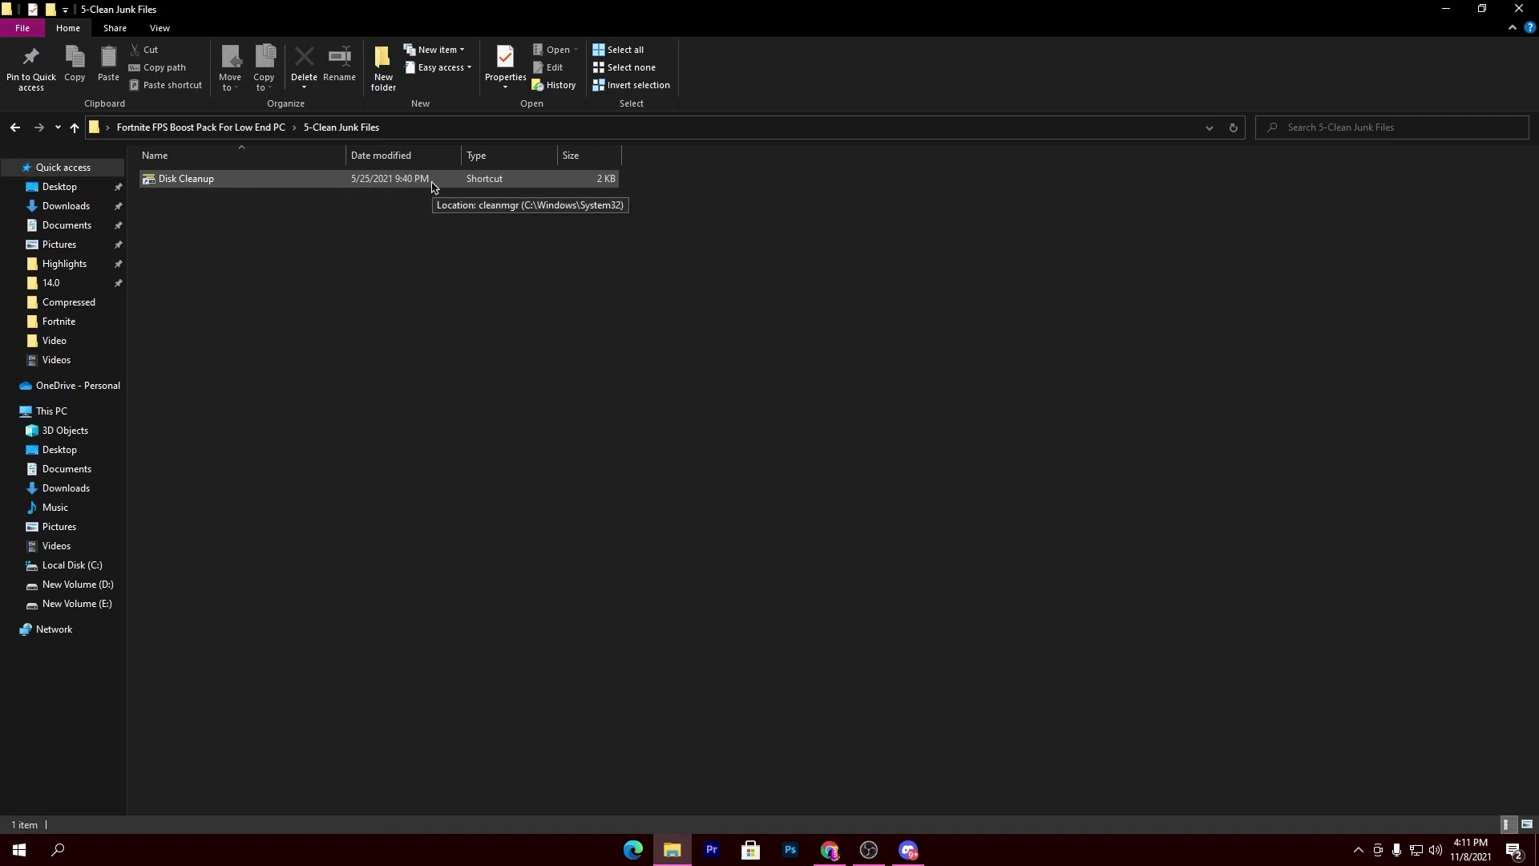
{"action": "double_click", "coordinate": [240, 180]}
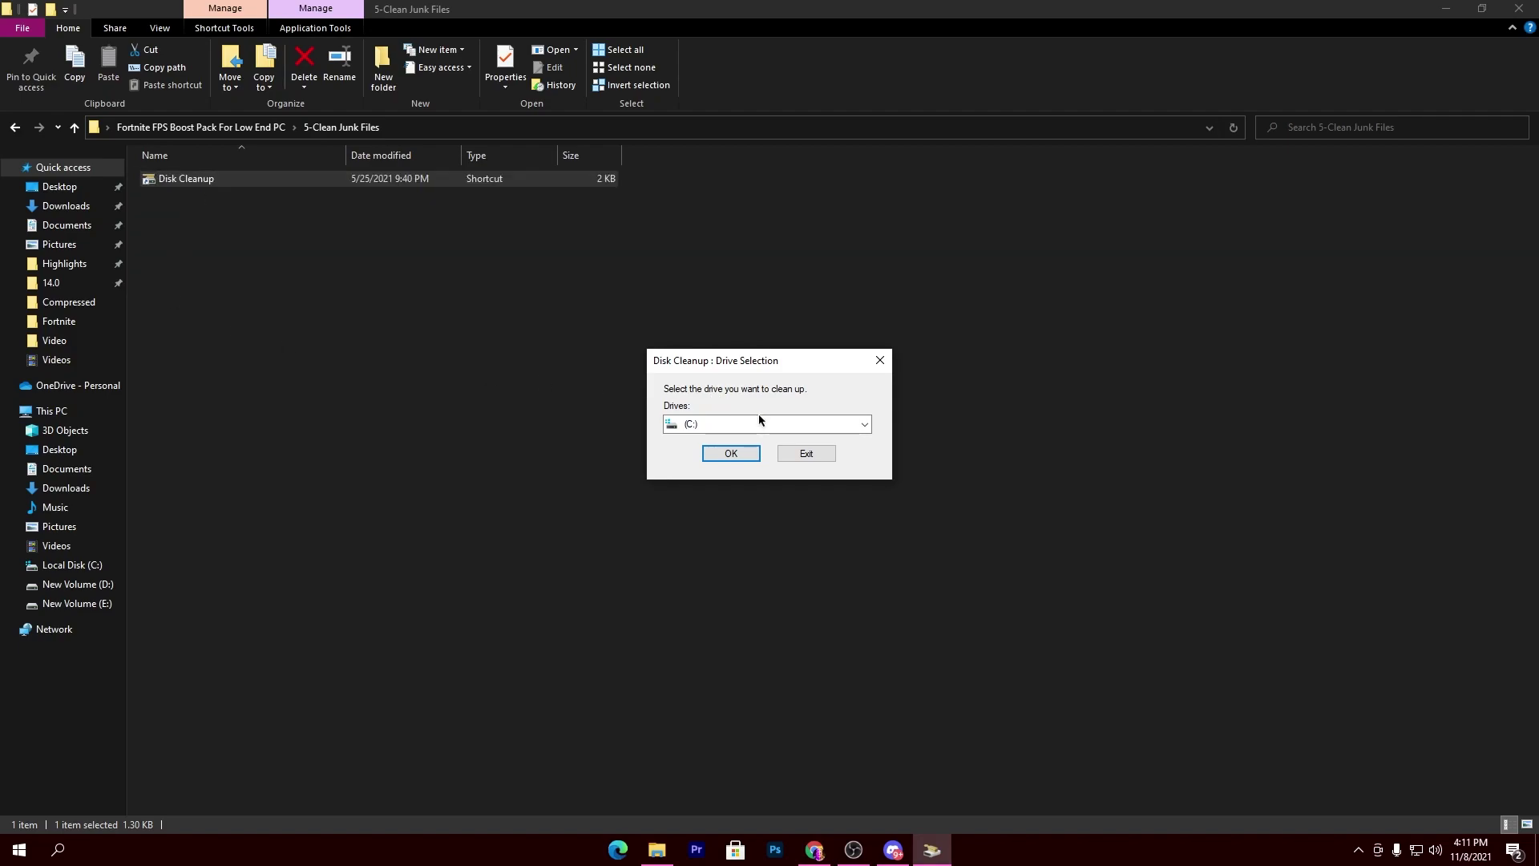
{"action": "left_click", "coordinate": [866, 425]}
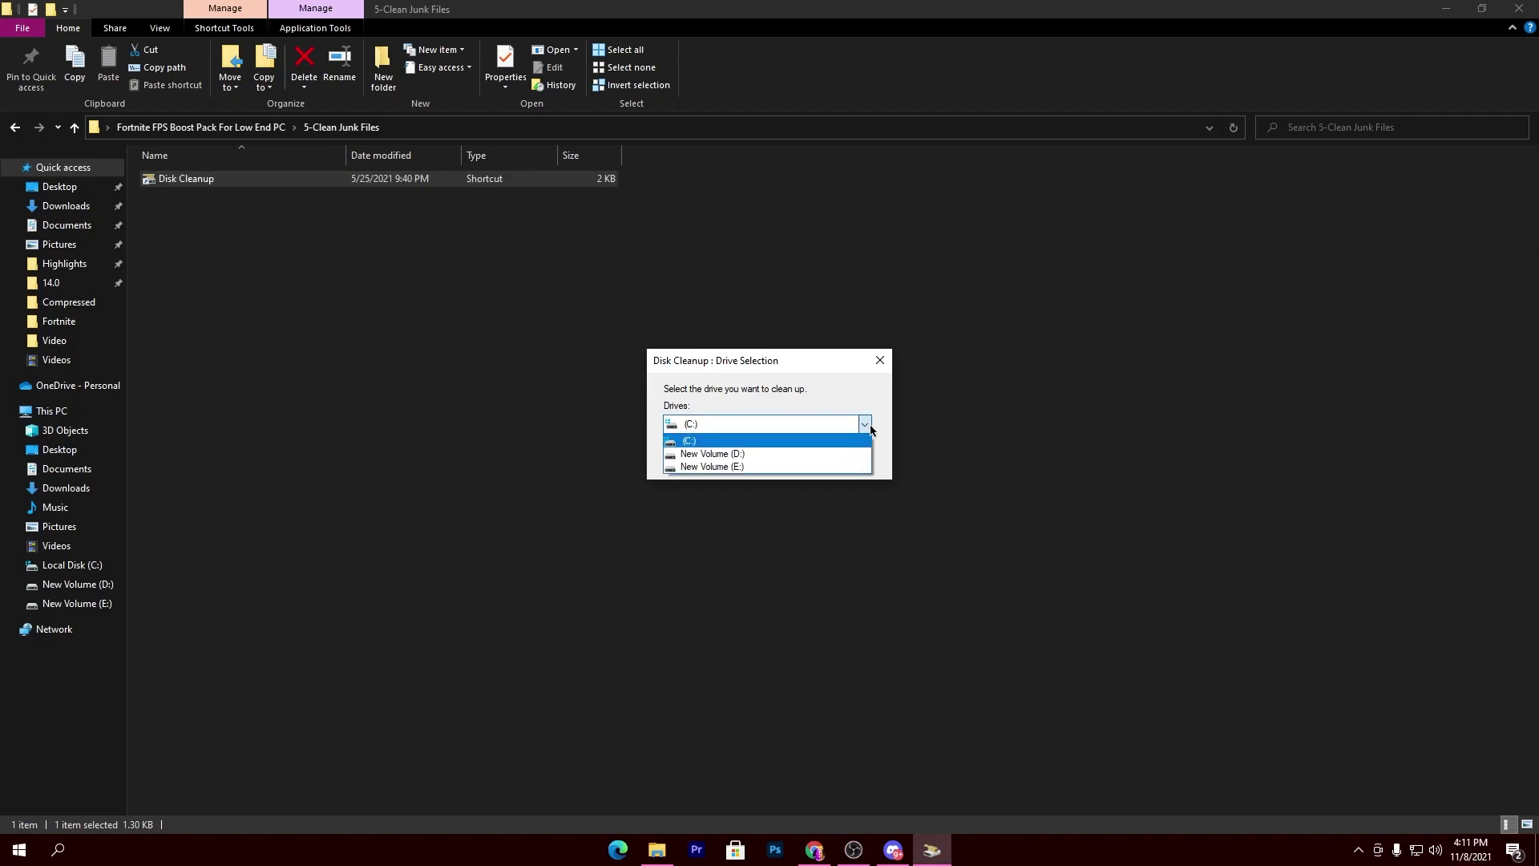
{"action": "left_click", "coordinate": [691, 439]}
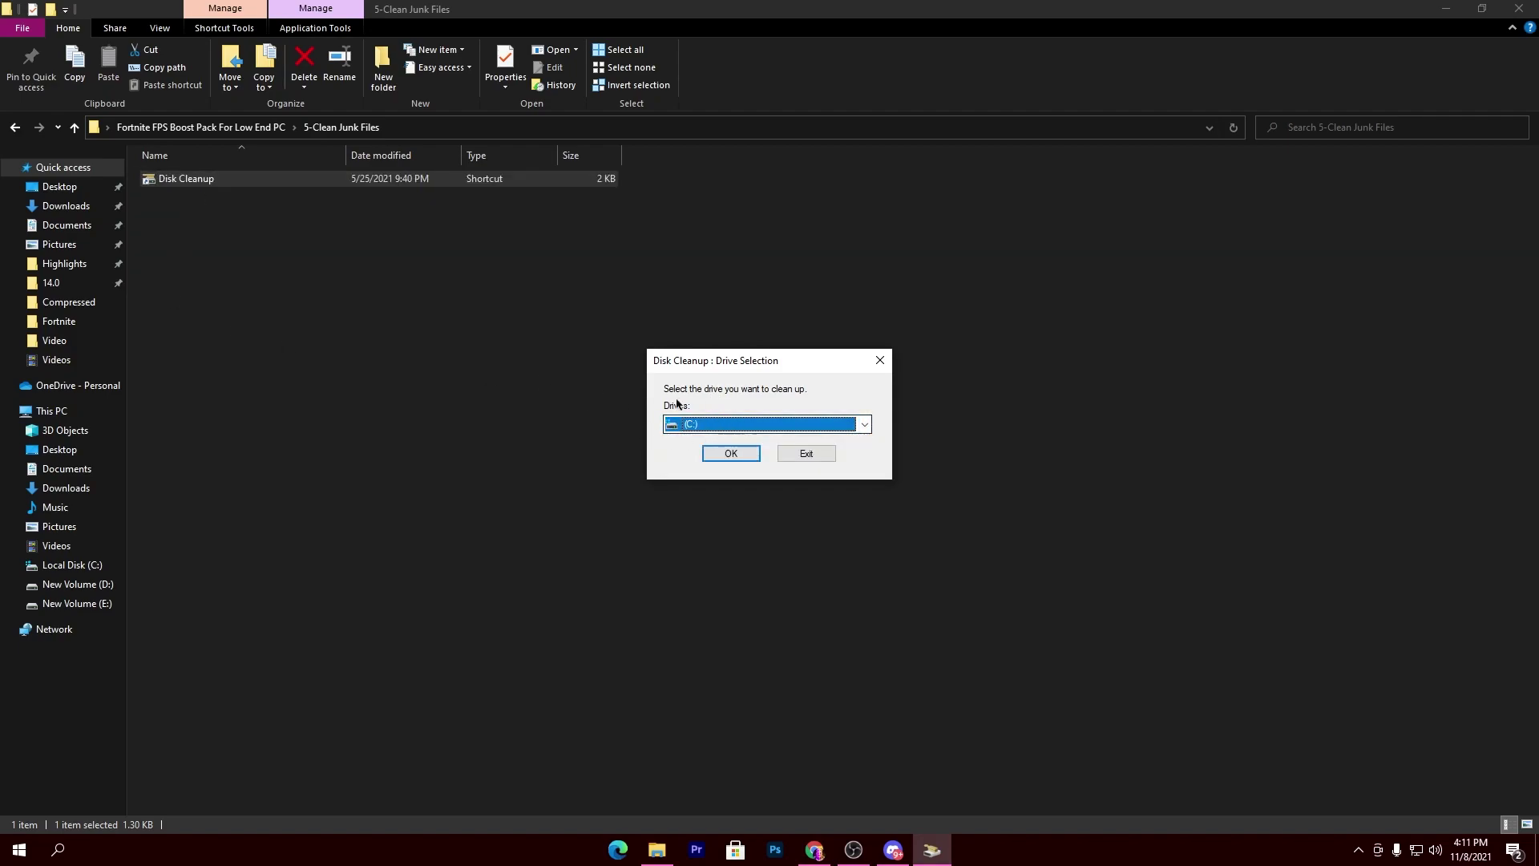
Step: Try to clean up system files on drive C: with Disk Cleanup and exit at the drive selection
{"action": "left_click", "coordinate": [709, 454]}
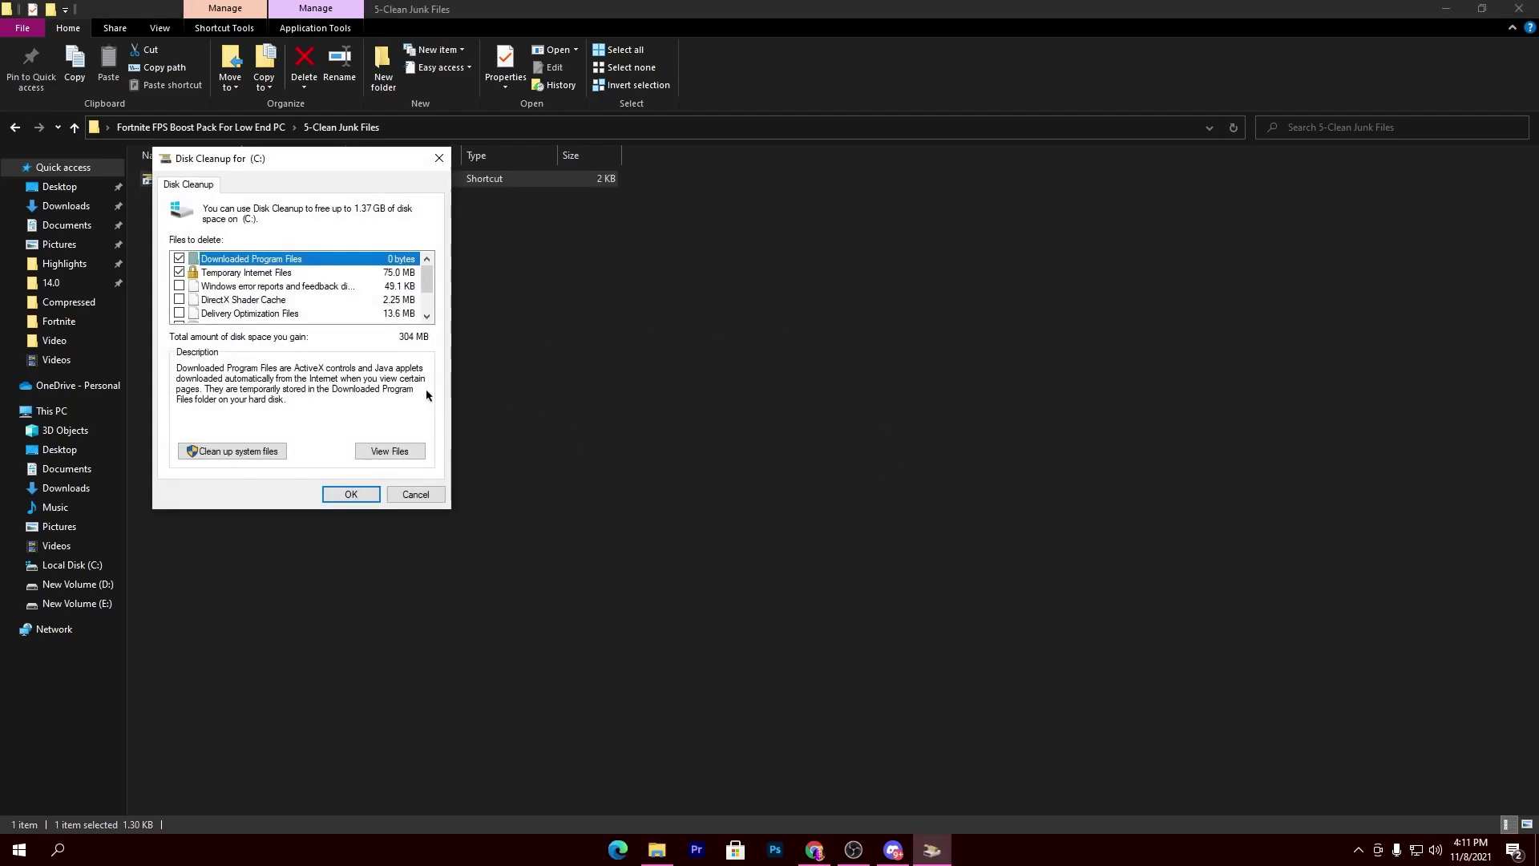
{"action": "left_click", "coordinate": [228, 451]}
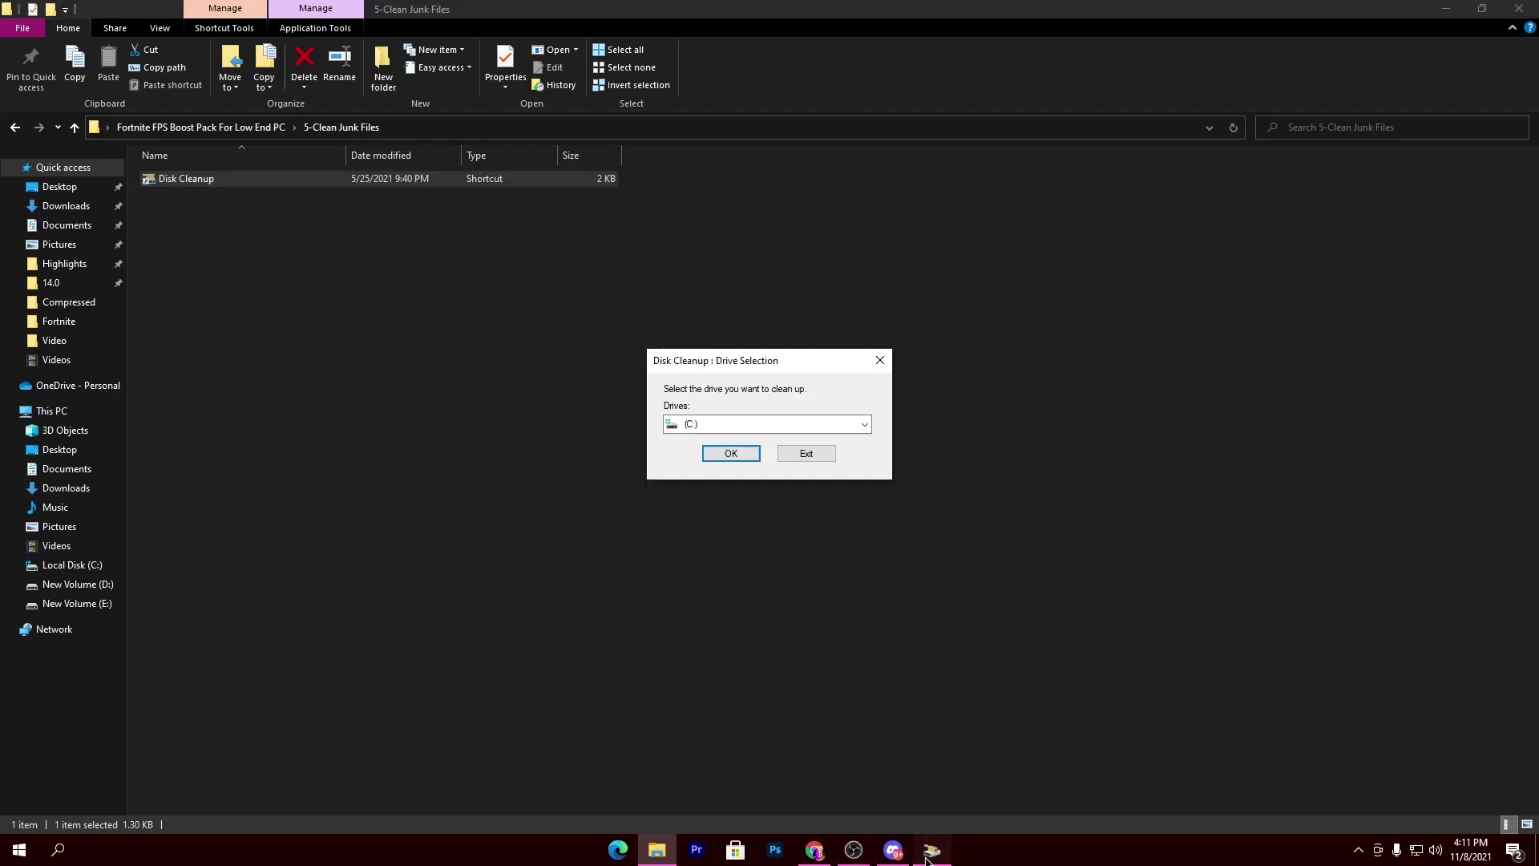
{"action": "left_click", "coordinate": [880, 361]}
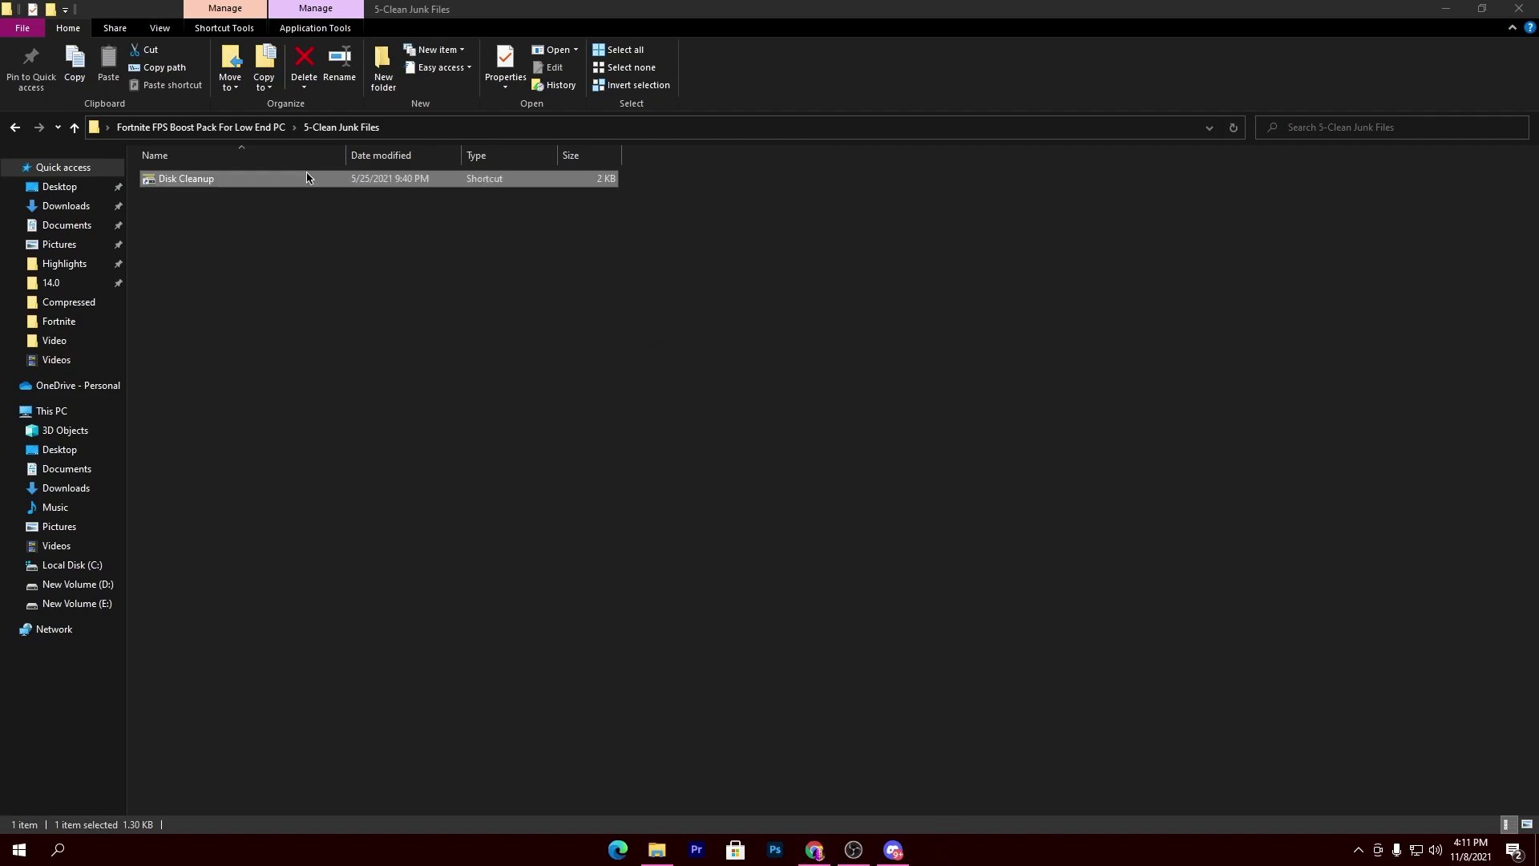
Step: View the PC-level preset folders in the pack's 6-Fortnite Config Files folder and close File Explorer
{"action": "left_click", "coordinate": [169, 132]}
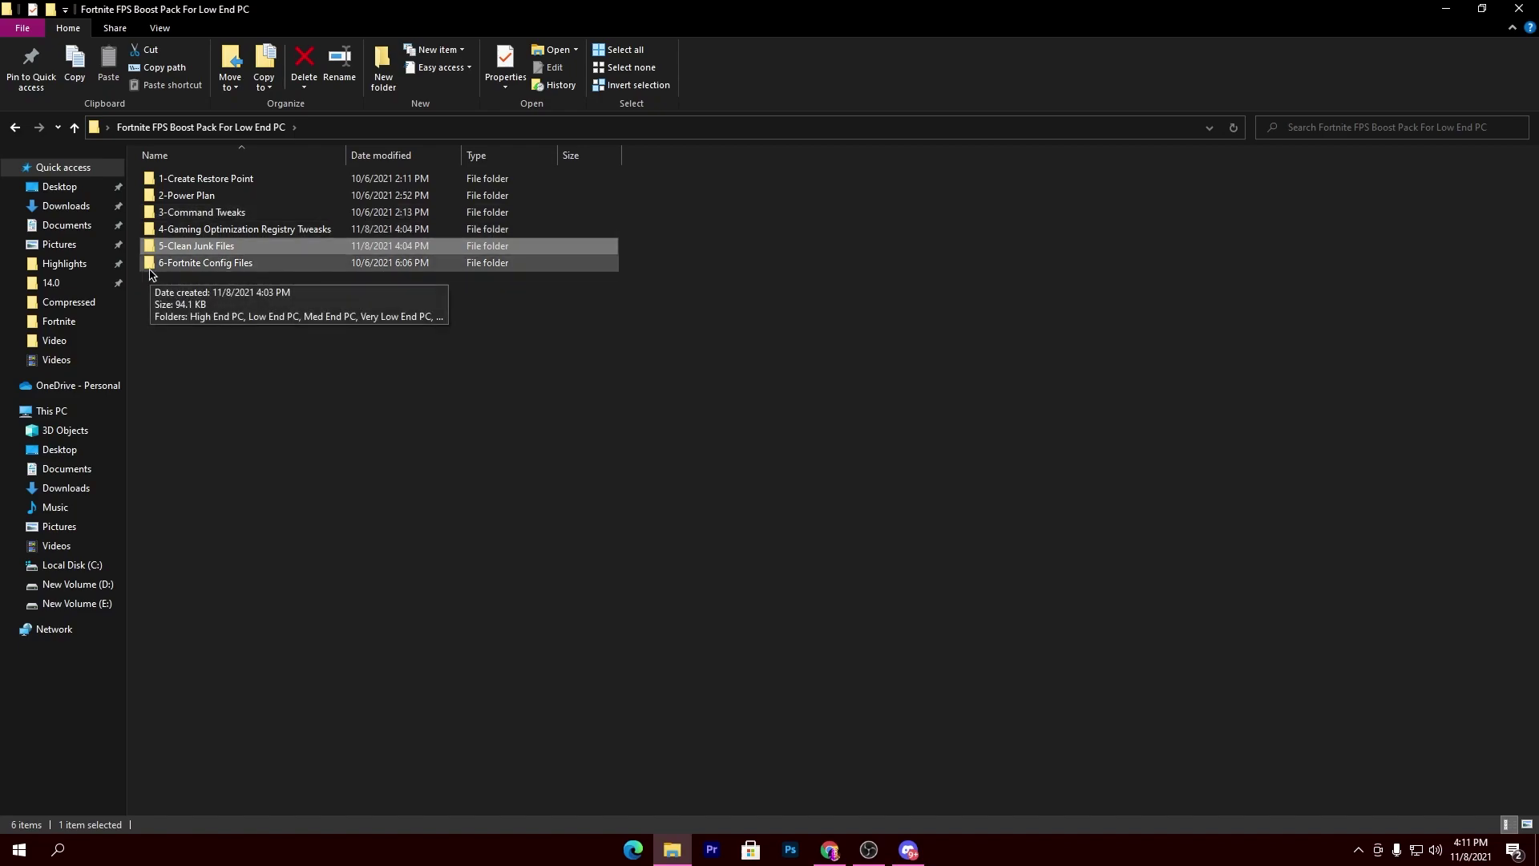
{"action": "left_click", "coordinate": [256, 269]}
{"action": "double_click", "coordinate": [257, 271]}
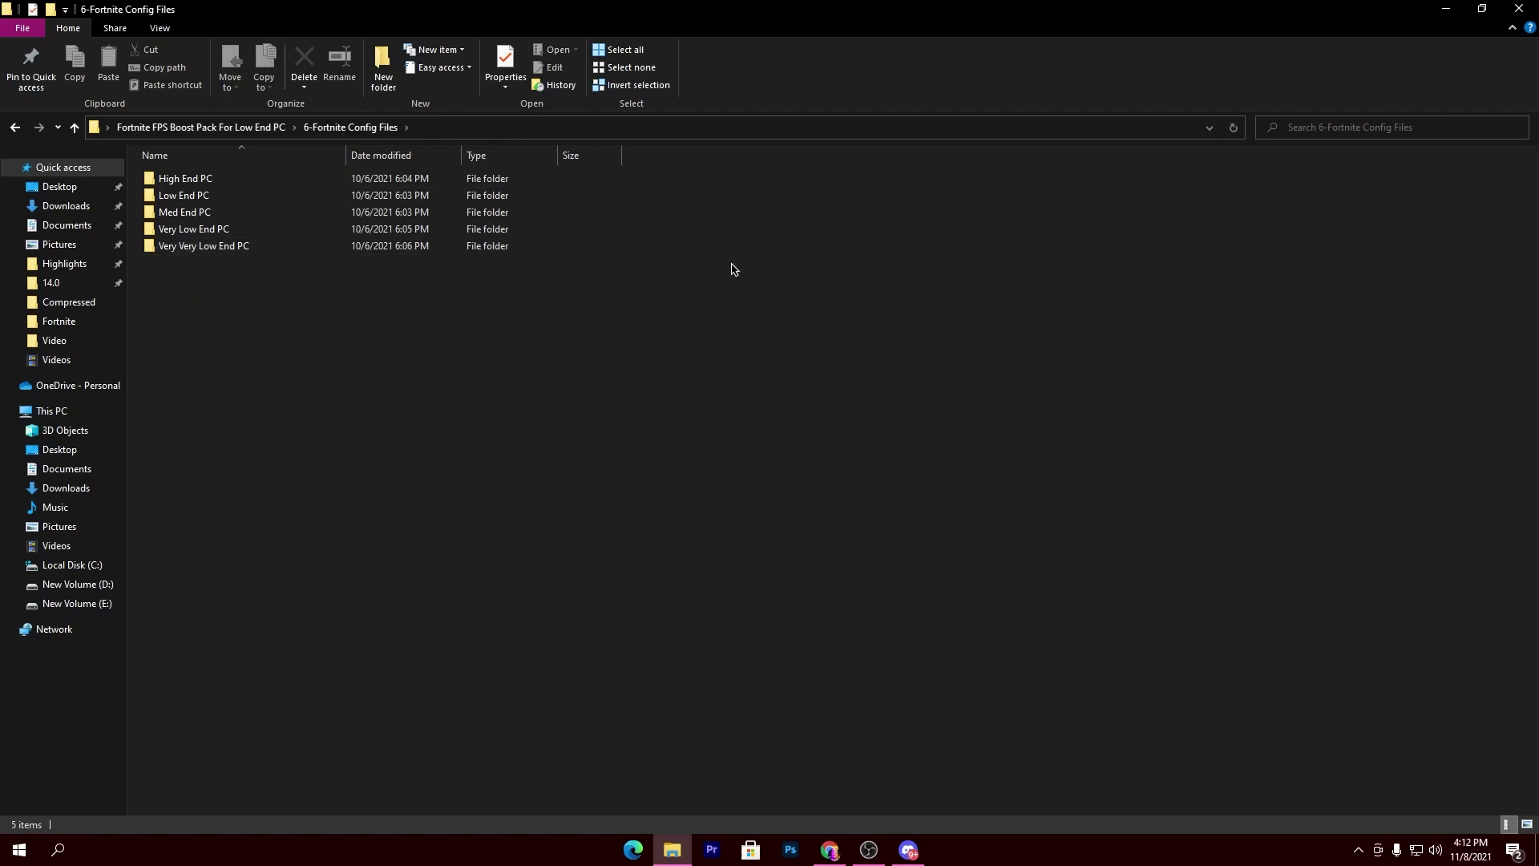
{"action": "left_click", "coordinate": [1523, 7]}
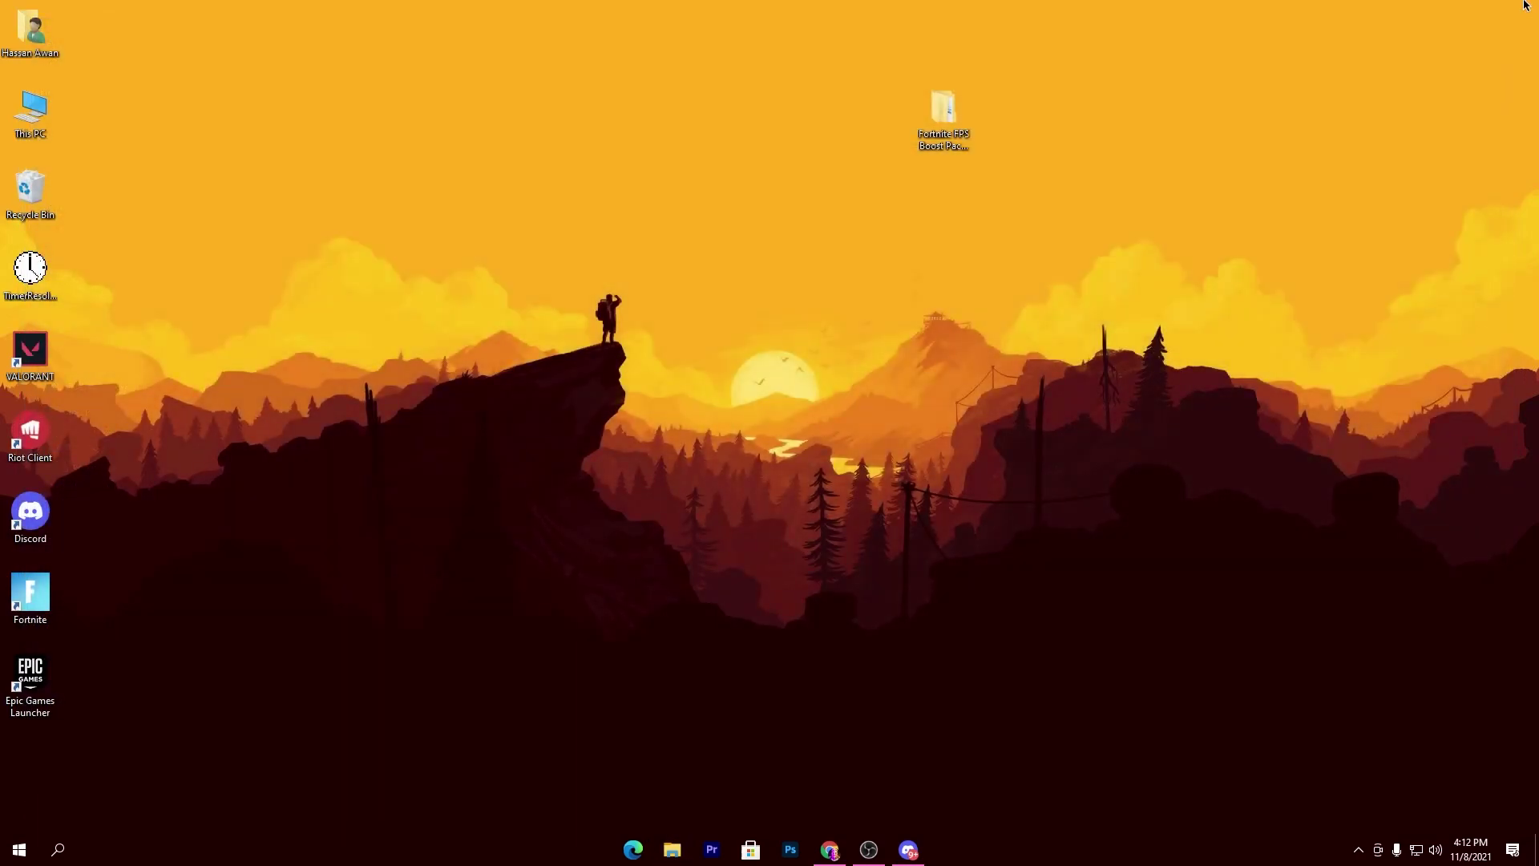